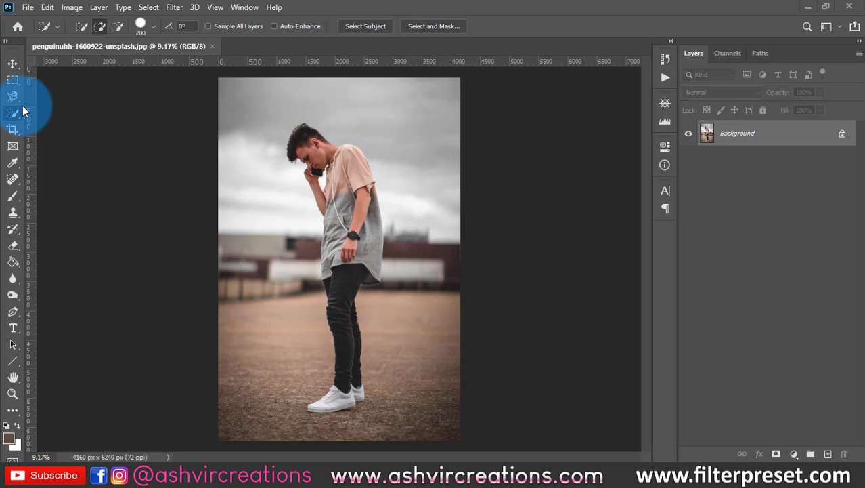
# Step: Select the standing man automatically with Select Subject and check the selection edge around his head and arm
pyautogui.click(368, 29)
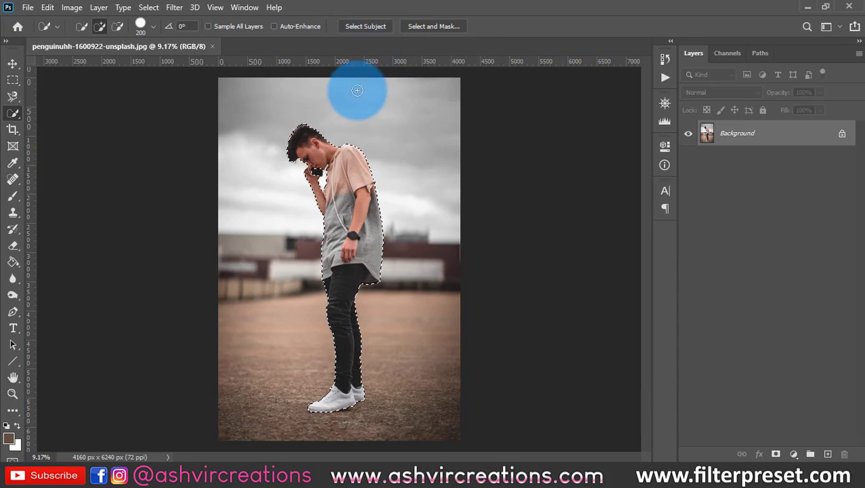
pyautogui.scroll(1, 334, 98)
pyautogui.scroll(4, 312, 164)
pyautogui.moveTo(315, 169)
pyautogui.mouseDown()
pyautogui.moveTo(299, 187)
pyautogui.moveTo(306, 201)
pyautogui.moveTo(294, 193)
pyautogui.moveTo(306, 196)
pyautogui.moveTo(301, 207)
pyautogui.mouseUp()
pyautogui.scroll(-5, 301, 208)
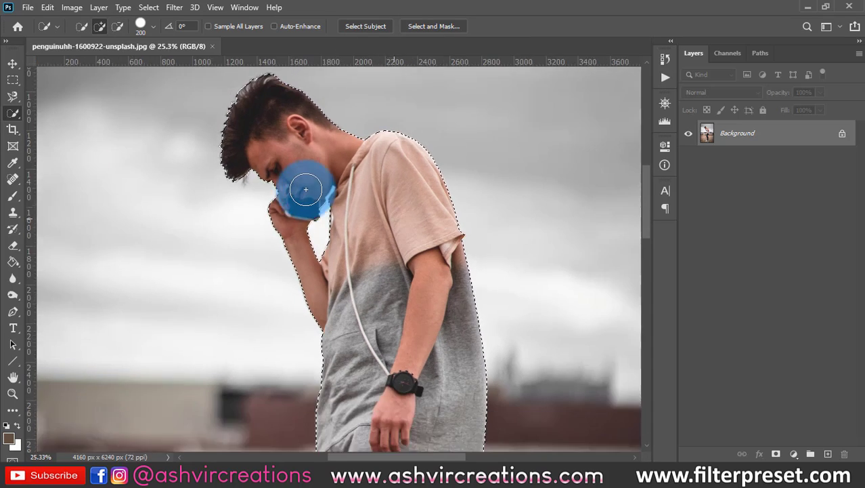
pyautogui.scroll(-2, 306, 190)
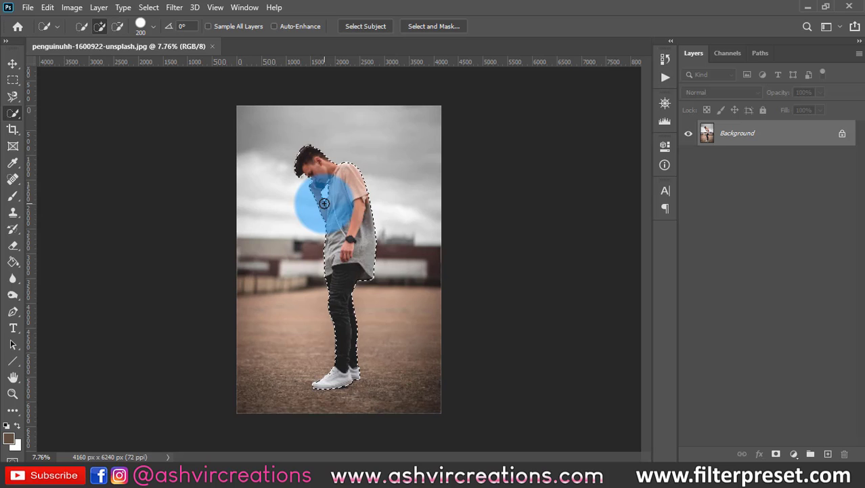
# Step: Subtract the light background gap between the man's neck, phone and shirt from the selection with the Magic Wand tool
pyautogui.scroll(3, 339, 197)
pyautogui.scroll(3, 339, 198)
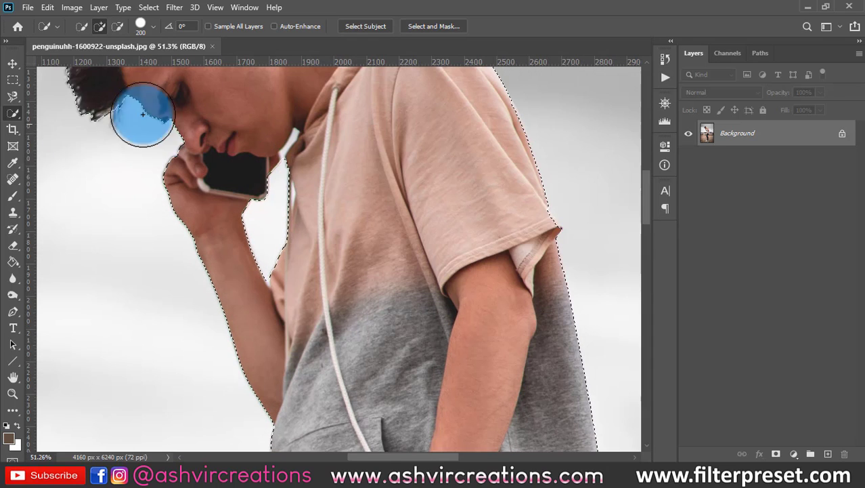
pyautogui.rightClick(13, 113)
pyautogui.click(38, 138)
pyautogui.click(242, 154)
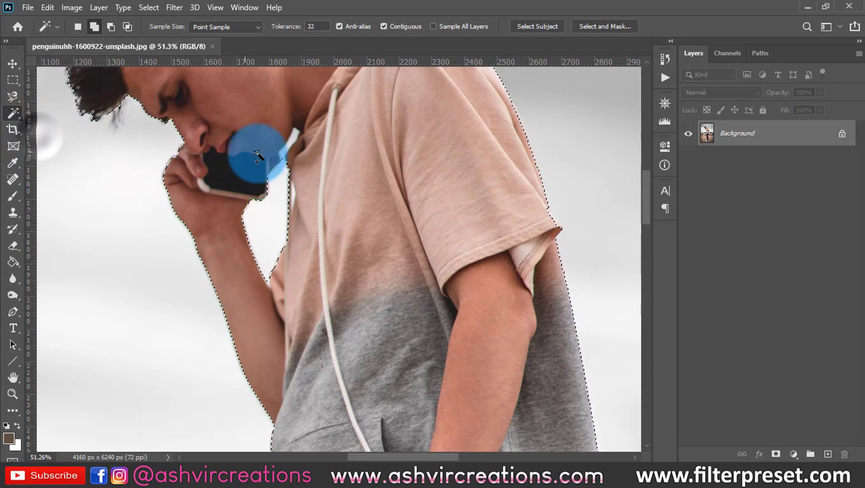
pyautogui.click(286, 139)
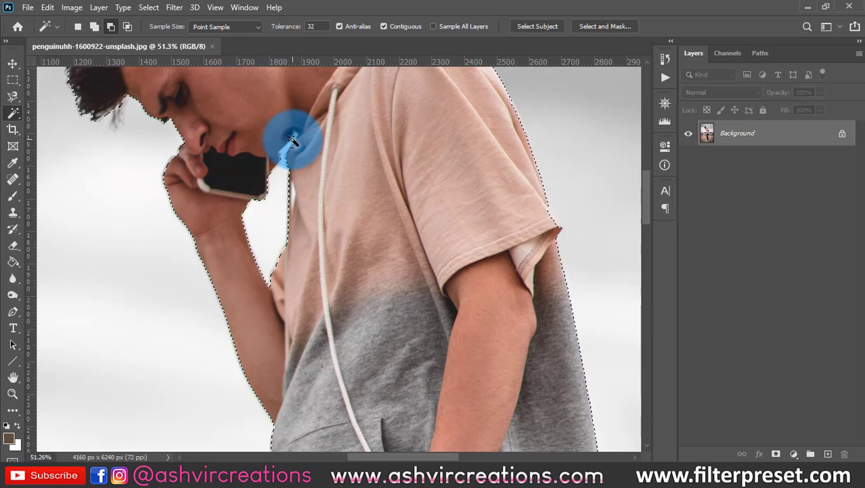
pyautogui.scroll(2, 292, 139)
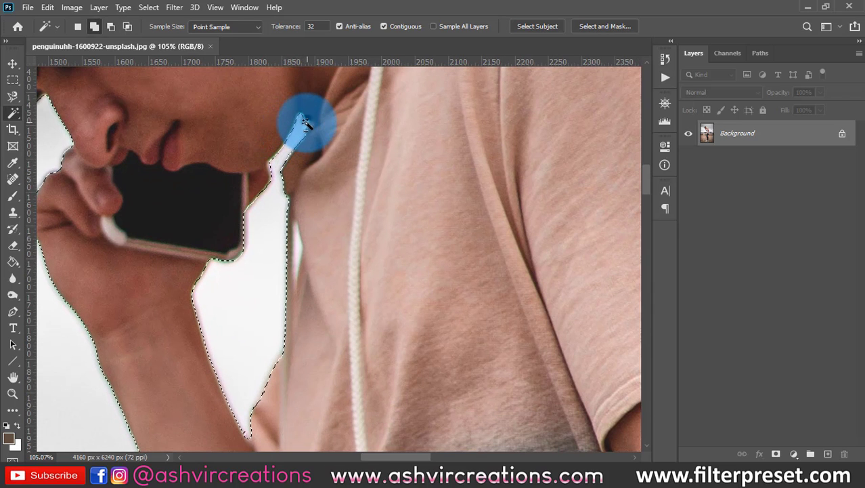
pyautogui.scroll(-4, 308, 129)
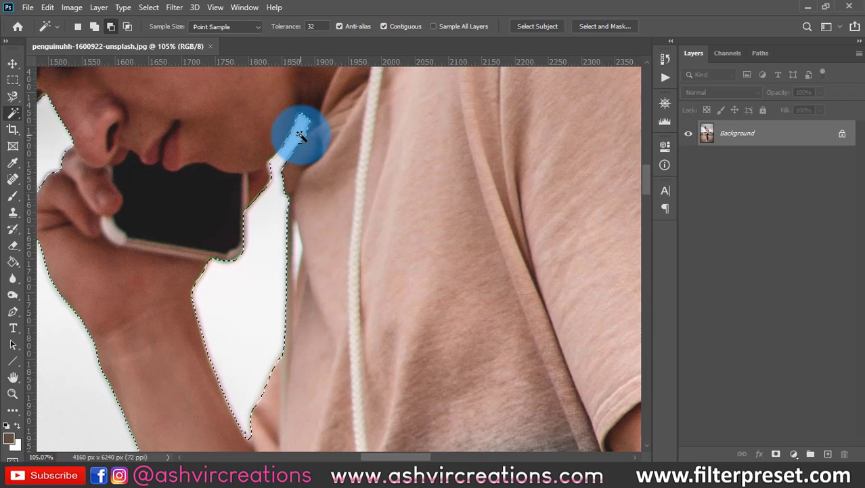
pyautogui.scroll(-6, 300, 135)
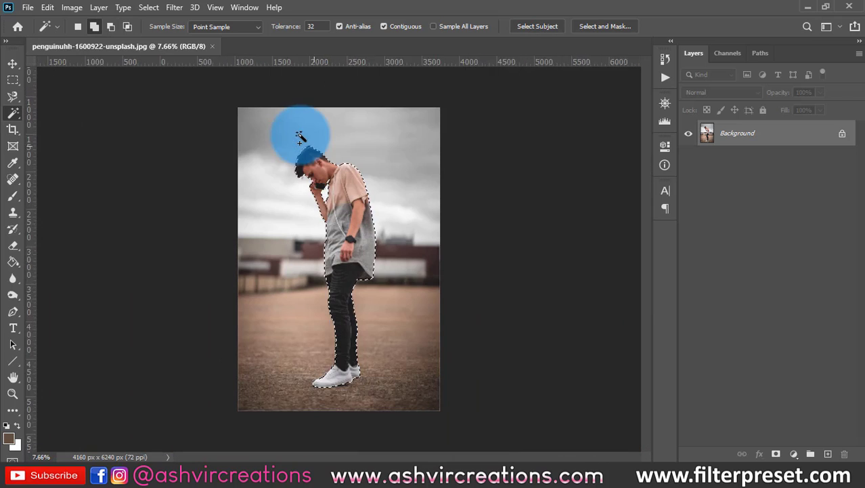
# Step: Copy the selected man onto a new layer and hide the Background layer
pyautogui.click(12, 63)
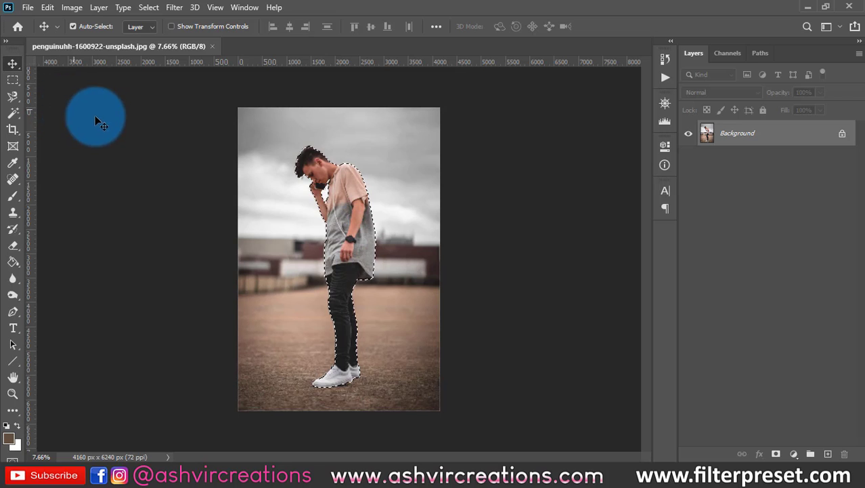
pyautogui.press('m')
pyautogui.rightClick(271, 181)
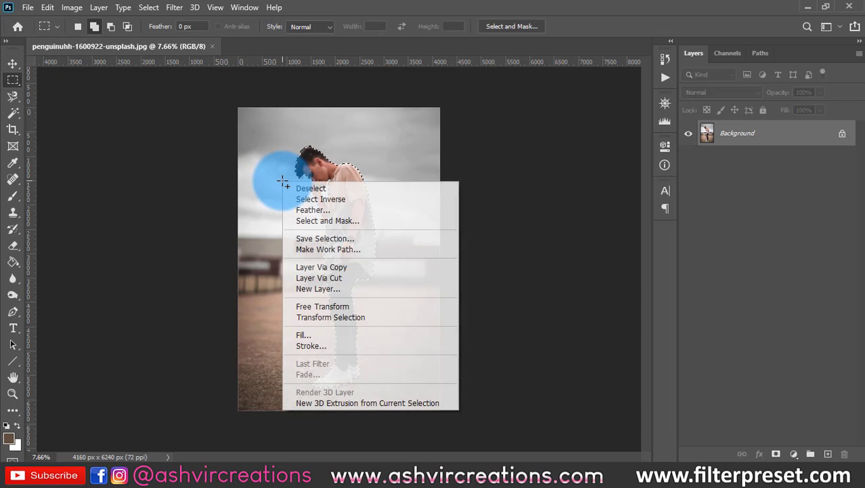
pyautogui.click(347, 265)
pyautogui.click(688, 159)
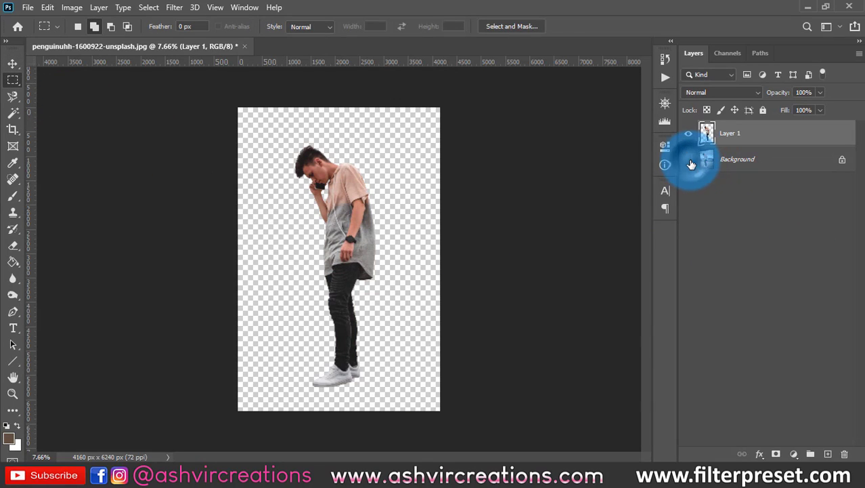
# Step: Open the bridge picture bg from the Desktop as a separate document
pyautogui.press('v')
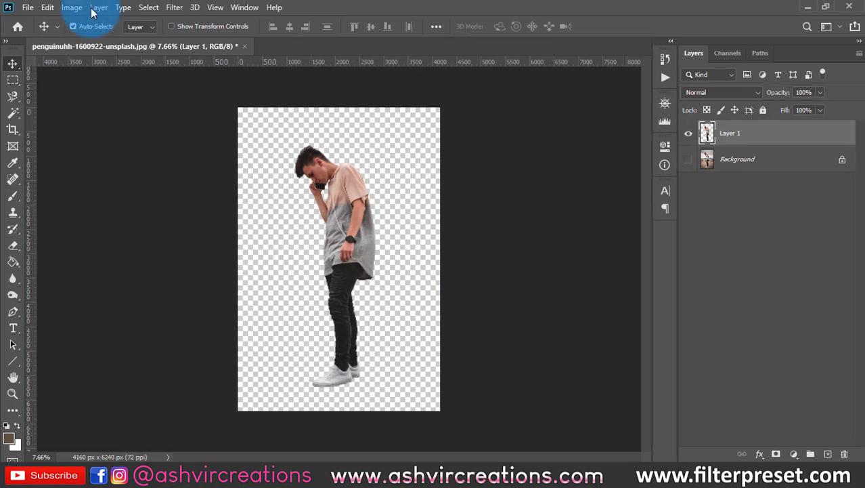
pyautogui.click(31, 10)
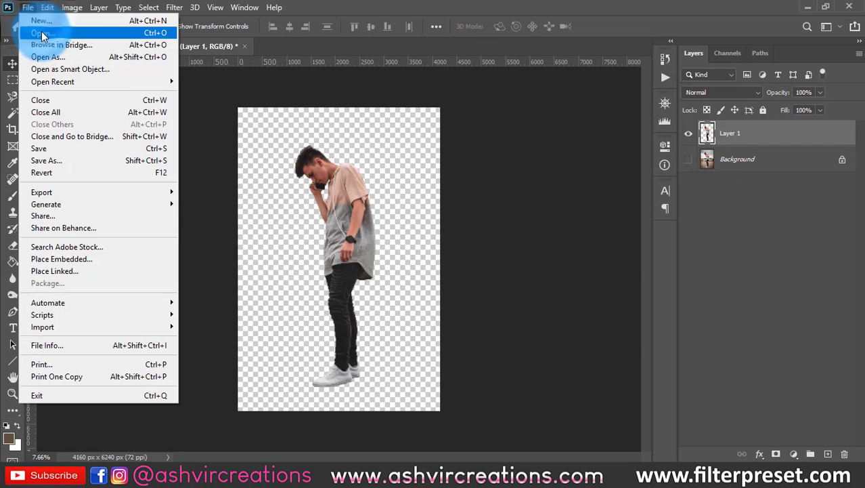
pyautogui.click(42, 32)
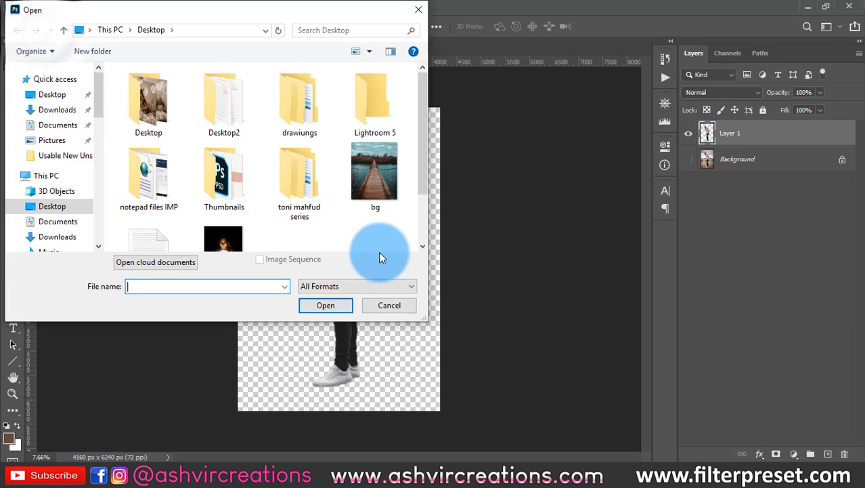
pyautogui.doubleClick(373, 204)
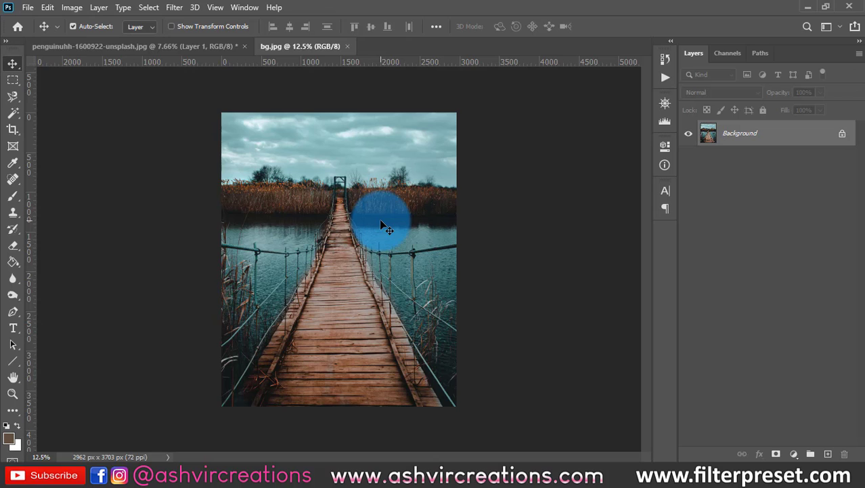
# Step: Copy the entire bridge picture and paste it into the portrait document as a new layer
pyautogui.hotkey('ctrl', 'a')
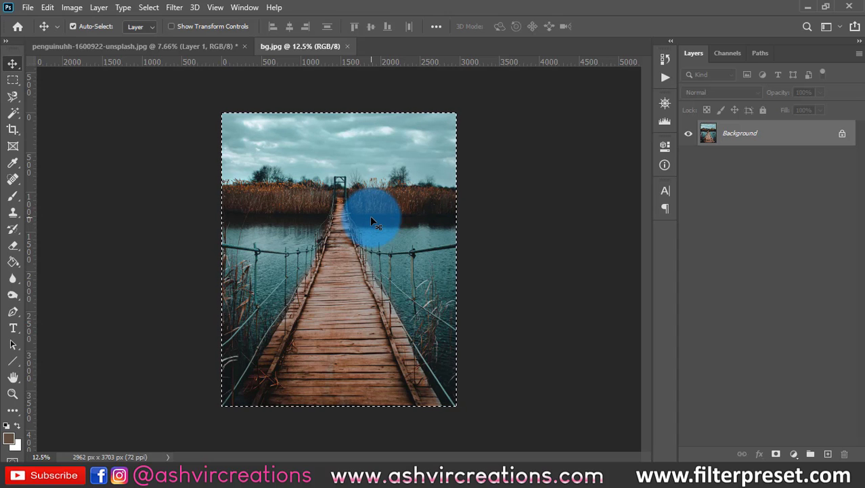
pyautogui.moveTo(370, 216); pyautogui.dragTo(736, 136)
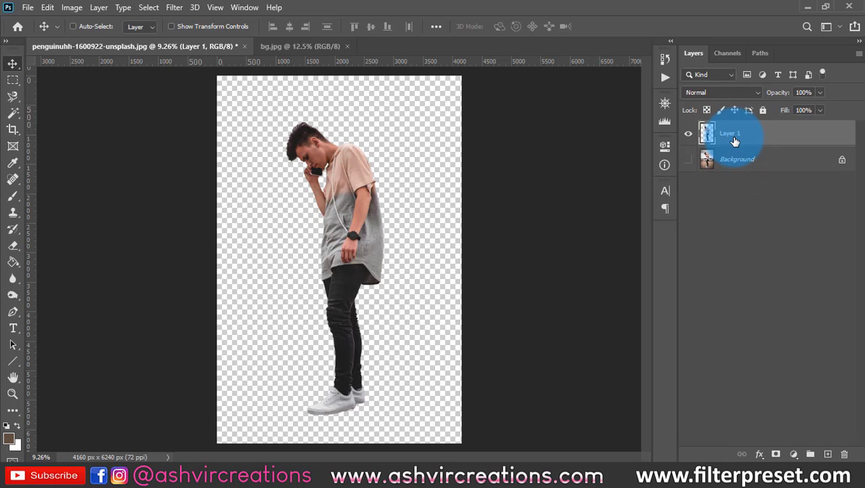
pyautogui.hotkey('ctrl', 'v')
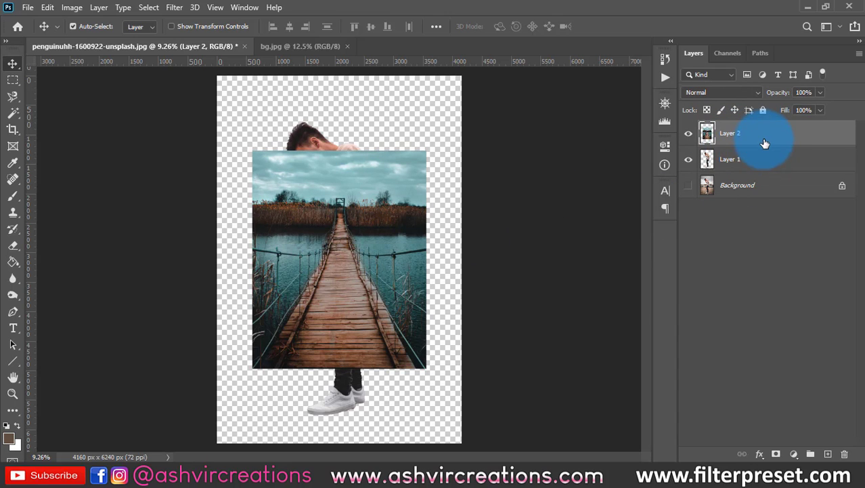
# Step: Move the bridge layer beneath the cut-out man in the layer stack
pyautogui.scroll(1, 423, 228)
pyautogui.scroll(1, 427, 229)
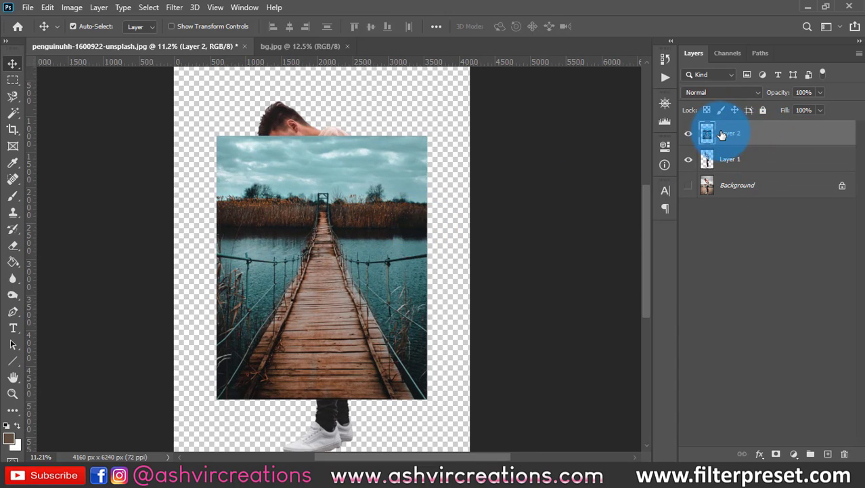
pyautogui.click(690, 134)
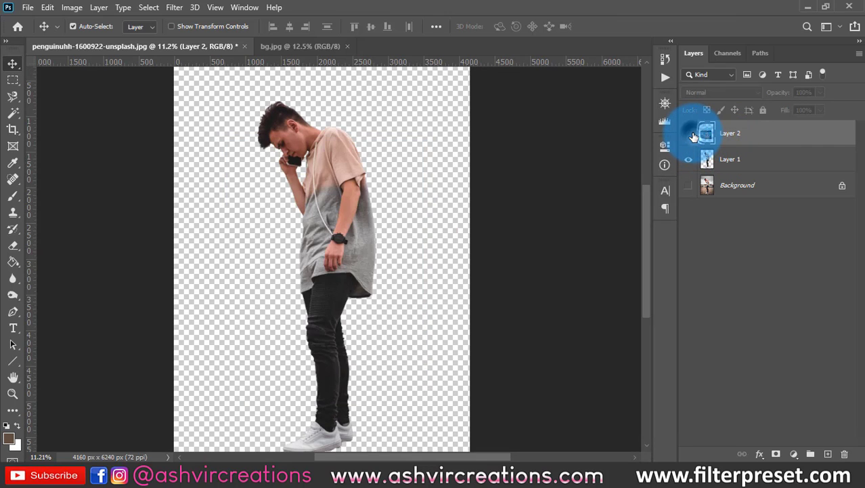
pyautogui.click(691, 135)
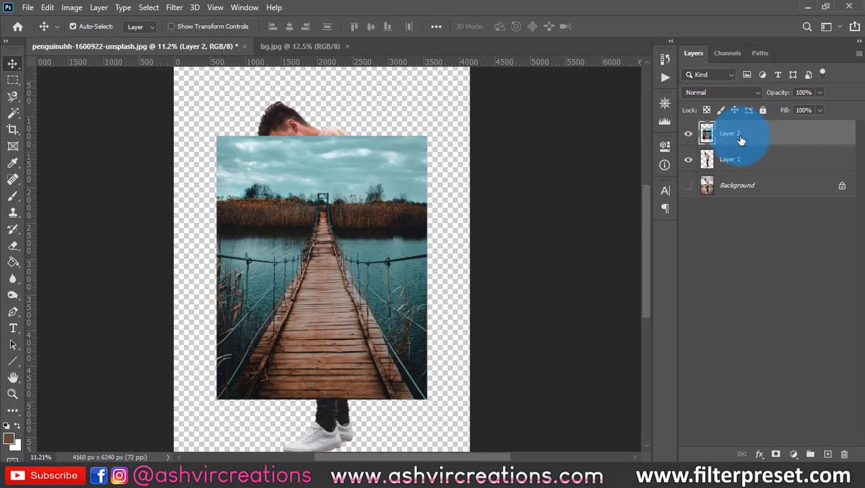
pyautogui.moveTo(742, 139); pyautogui.dragTo(744, 164)
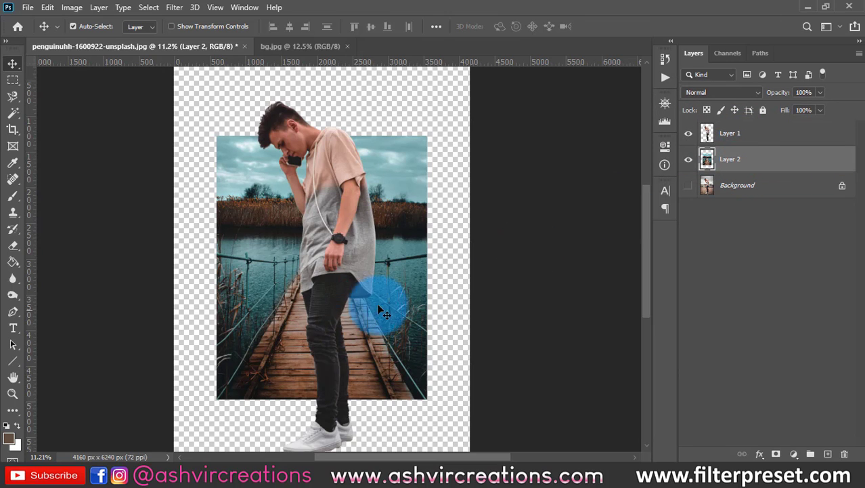
# Step: Scale the bridge layer with Free Transform to about 169.83% and shift it to about X 1999 px, Y 3120 px, covering the canvas
pyautogui.scroll(-2, 383, 269)
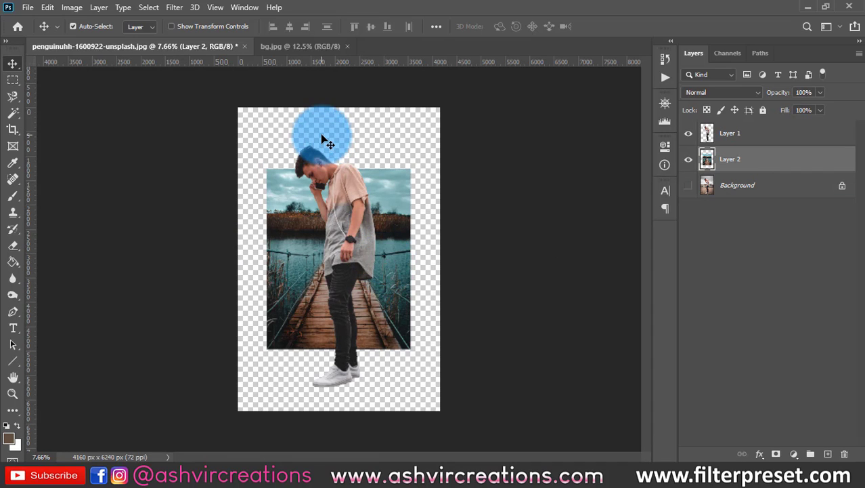
pyautogui.scroll(-1, 323, 144)
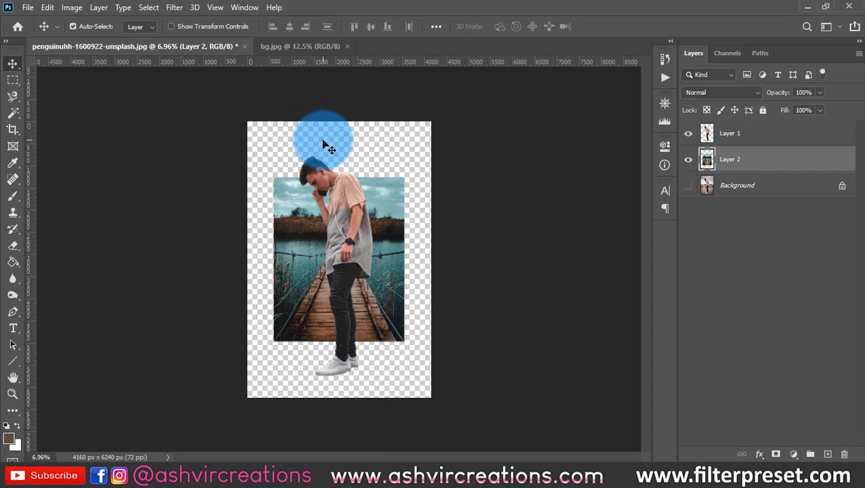
pyautogui.click(47, 8)
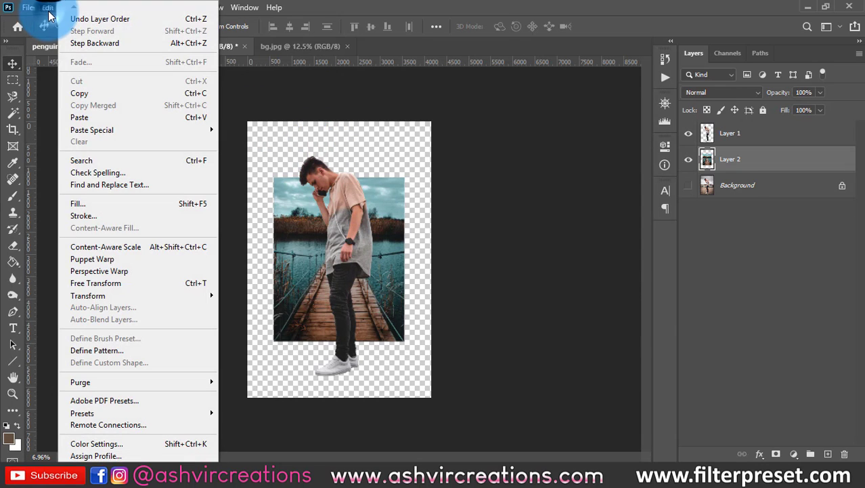
pyautogui.click(104, 283)
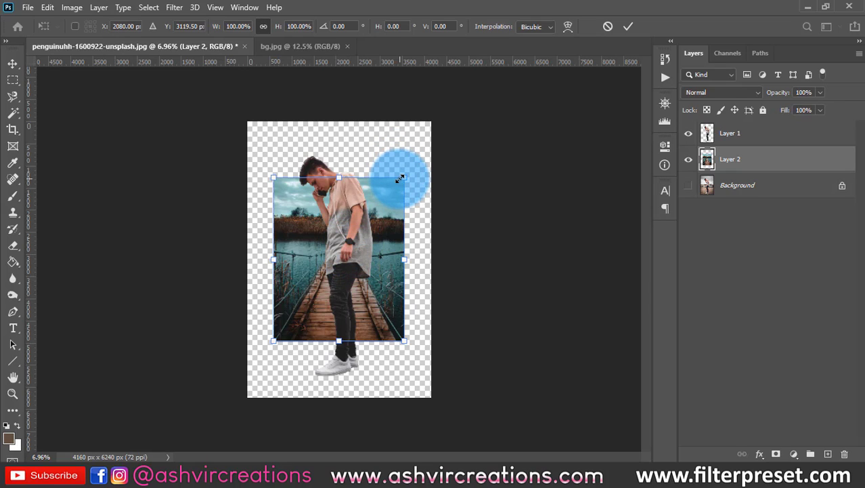
pyautogui.moveTo(403, 178); pyautogui.dragTo(467, 136)
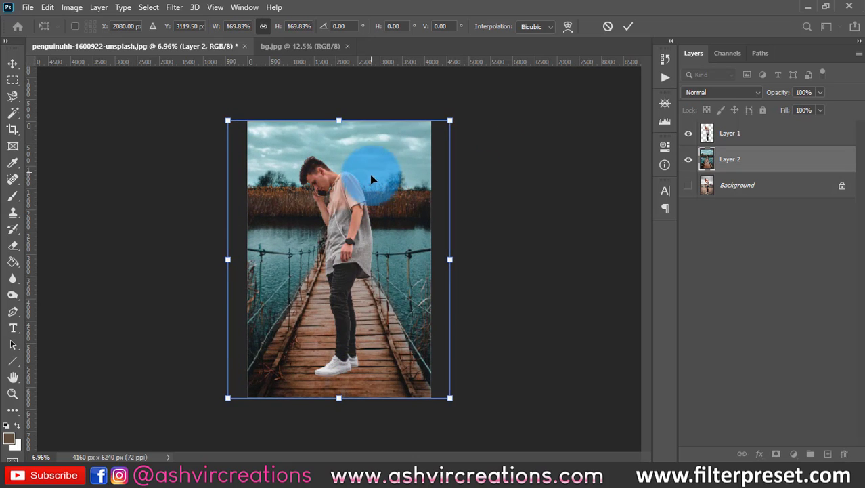
pyautogui.scroll(1, 370, 176)
pyautogui.moveTo(376, 214)
pyautogui.mouseDown()
pyautogui.moveTo(373, 196)
pyautogui.moveTo(371, 209)
pyautogui.mouseUp()
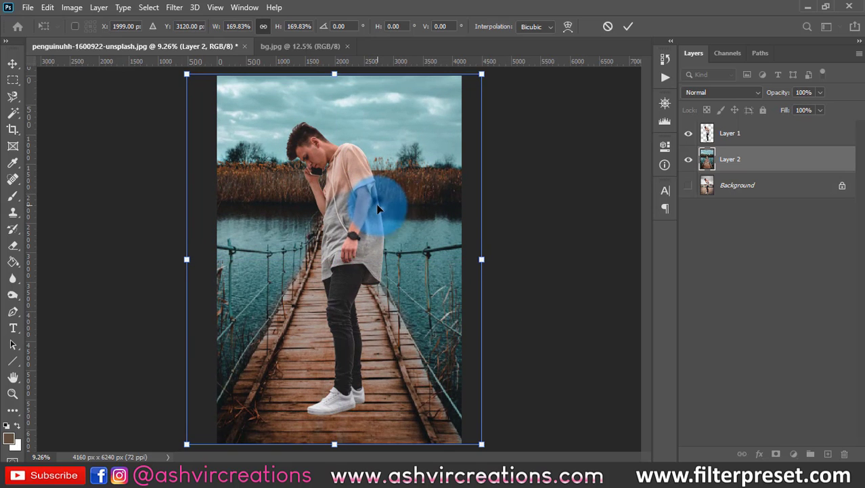
pyautogui.press('Return')
pyautogui.scroll(-1, 375, 194)
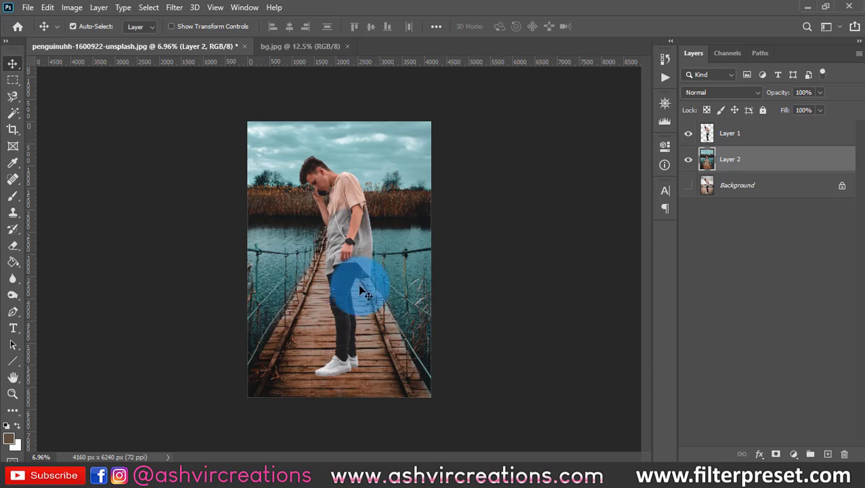
# Step: Show the original Background layer and convert it into a regular unlocked layer with the default settings
pyautogui.scroll(1, 356, 268)
pyautogui.scroll(5, 381, 251)
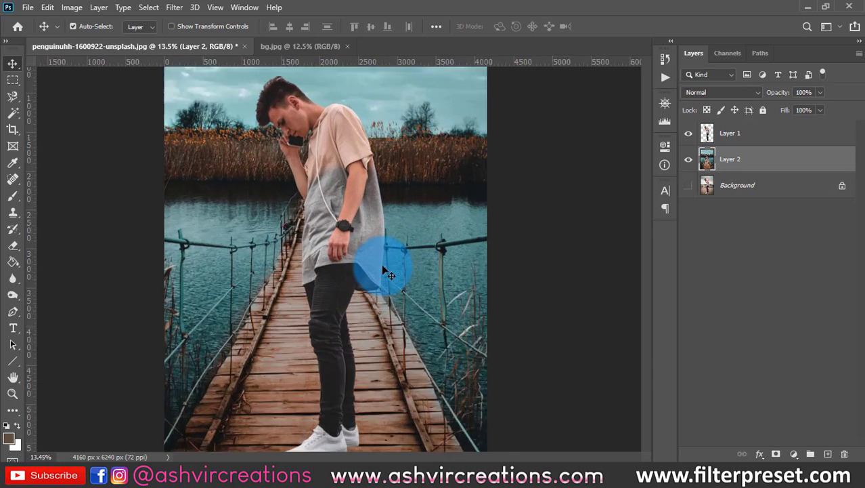
pyautogui.scroll(1, 343, 259)
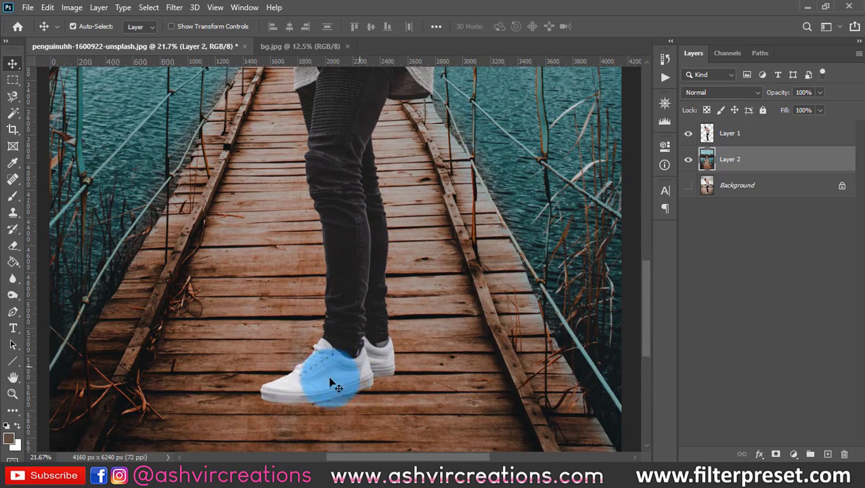
pyautogui.moveTo(345, 354); pyautogui.dragTo(392, 241)
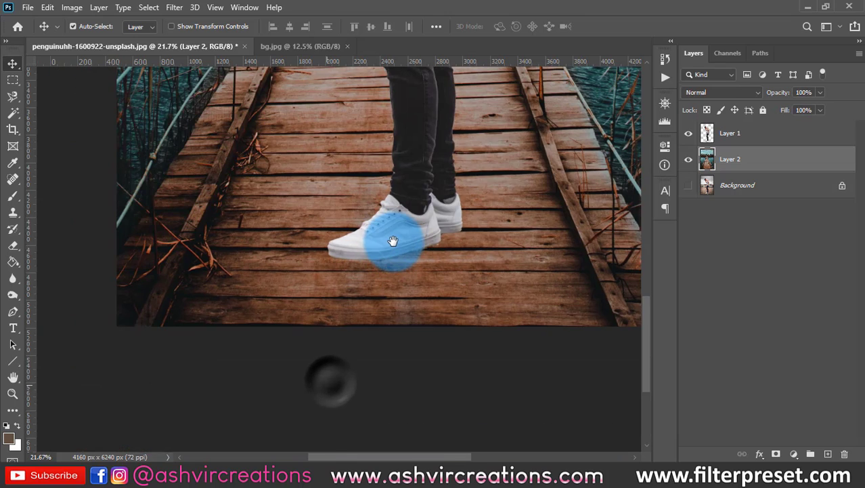
pyautogui.click(689, 186)
pyautogui.moveTo(720, 186); pyautogui.dragTo(735, 191)
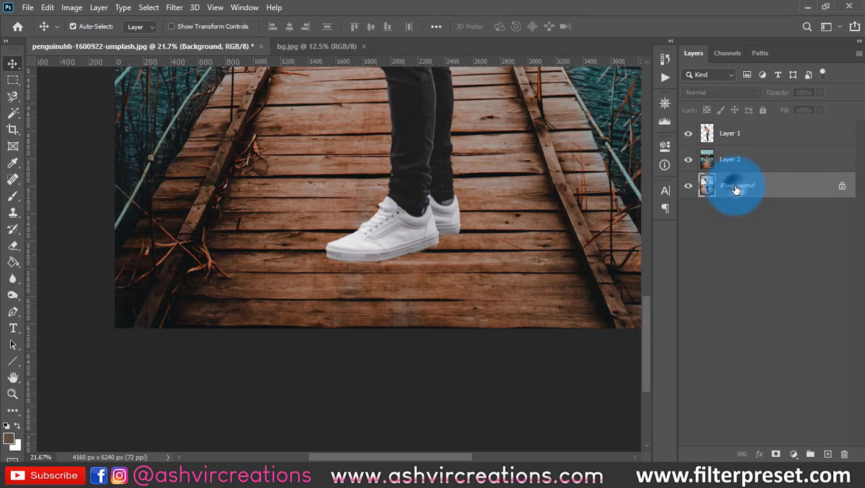
pyautogui.doubleClick(735, 189)
pyautogui.click(535, 134)
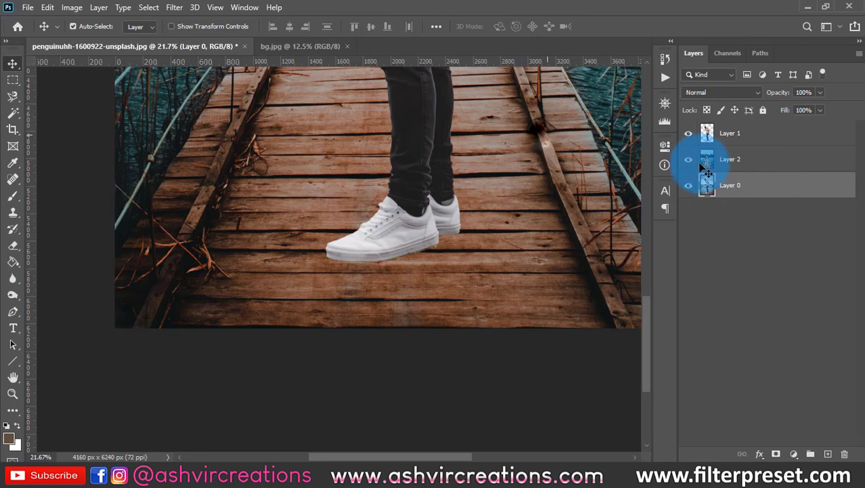
# Step: Duplicate Layer 0 within the portrait document, keeping the suggested copy name
pyautogui.rightClick(731, 188)
pyautogui.click(616, 66)
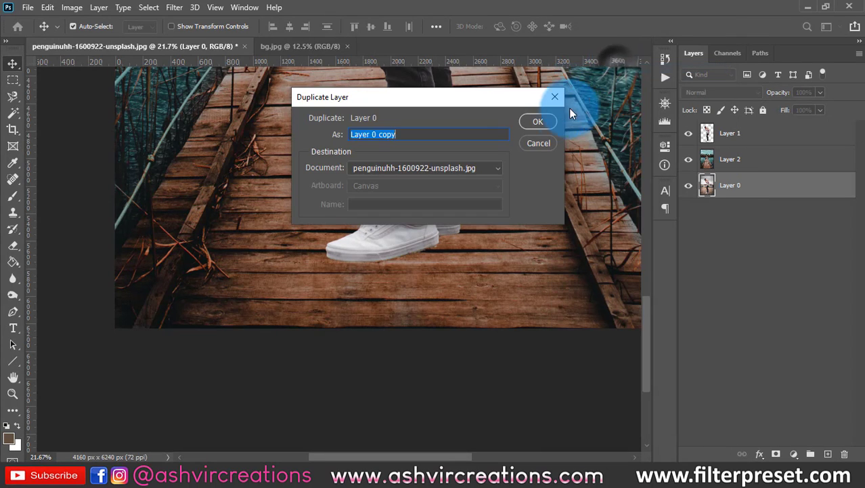
pyautogui.click(538, 122)
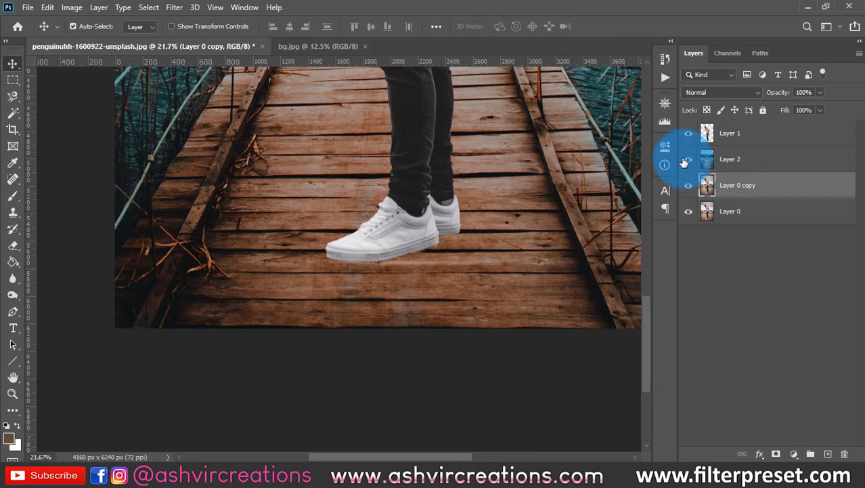
# Step: Hide and show the bridge layer to compare the original ground shadows around the shoes with the composite
pyautogui.click(688, 160)
pyautogui.click(688, 160)
pyautogui.scroll(5, 433, 224)
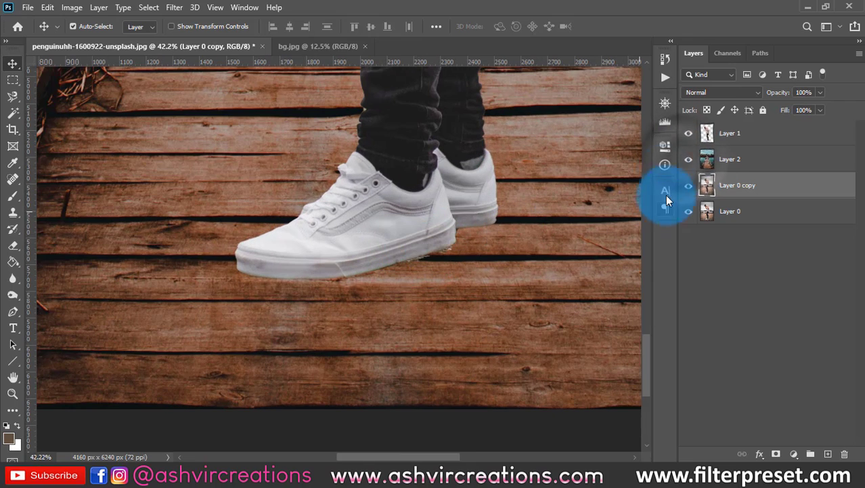
pyautogui.click(687, 160)
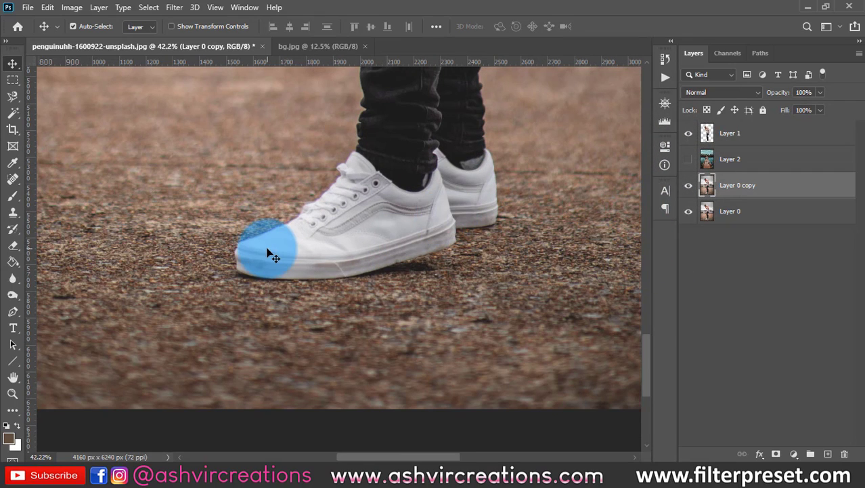
pyautogui.scroll(-2, 487, 229)
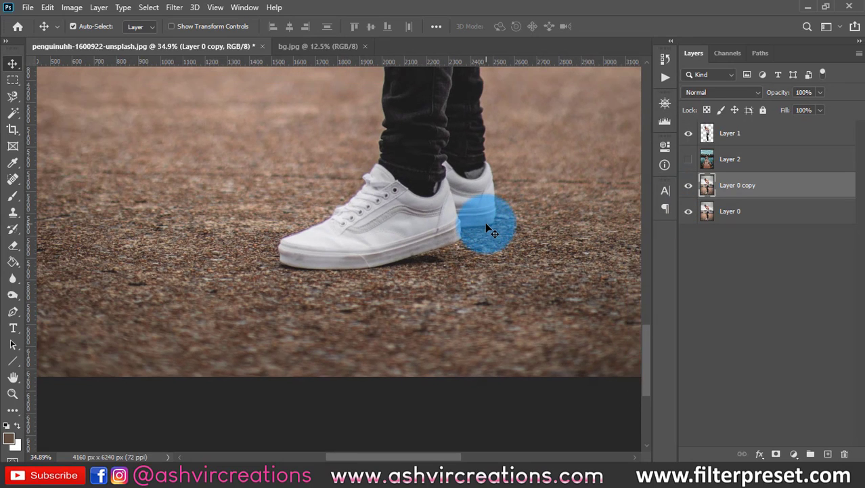
pyautogui.click(689, 159)
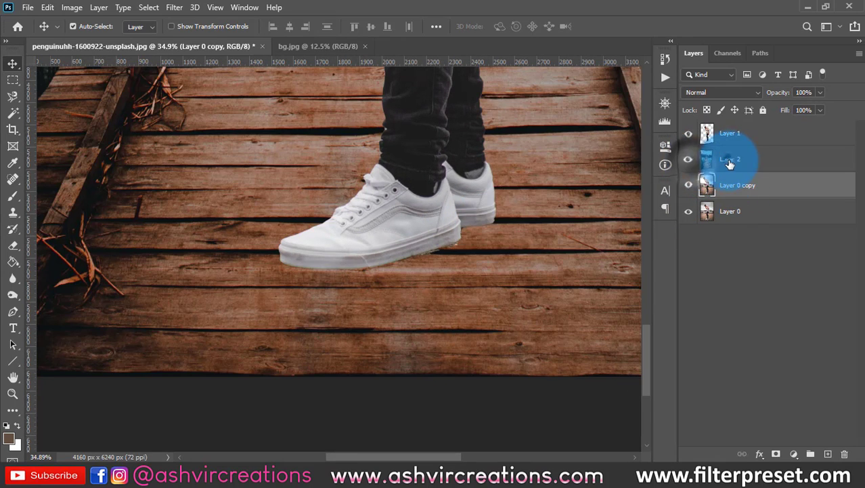
# Step: Add a white layer mask to the bridge layer, Layer 2
pyautogui.click(730, 160)
pyautogui.scroll(-3, 440, 245)
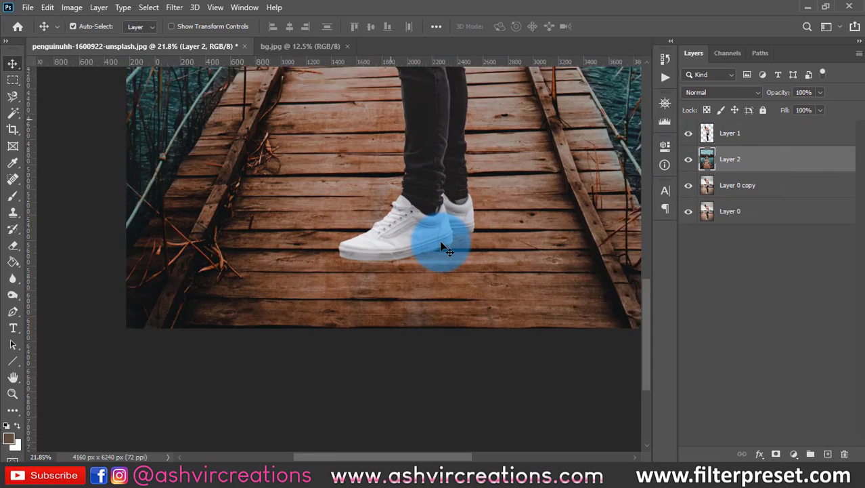
pyautogui.scroll(1, 441, 247)
pyautogui.moveTo(506, 226); pyautogui.dragTo(508, 229)
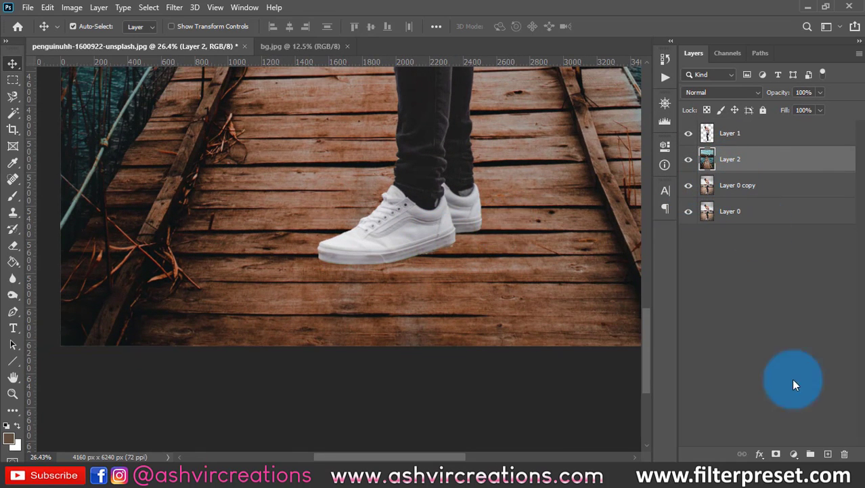
pyautogui.click(777, 454)
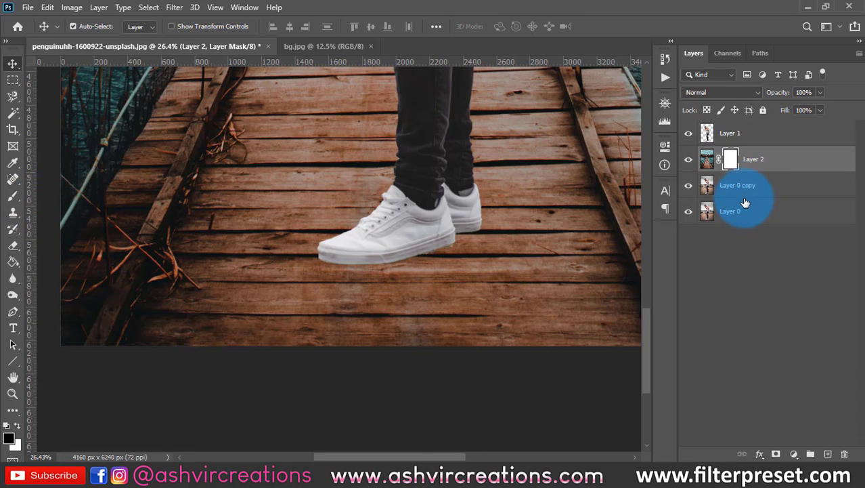
# Step: Set up the Brush with black, the Soft Round Pressure Opacity and Flow tip, 0% hardness and a 500 px size
pyautogui.click(13, 196)
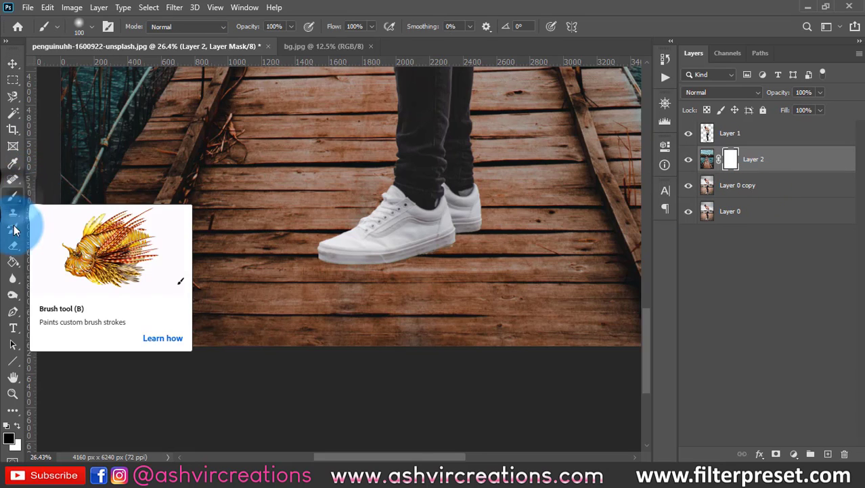
pyautogui.click(9, 436)
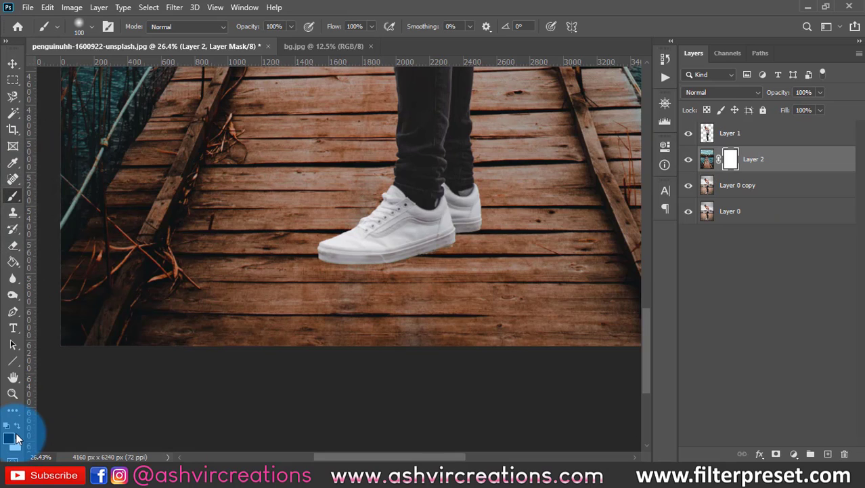
pyautogui.click(324, 249)
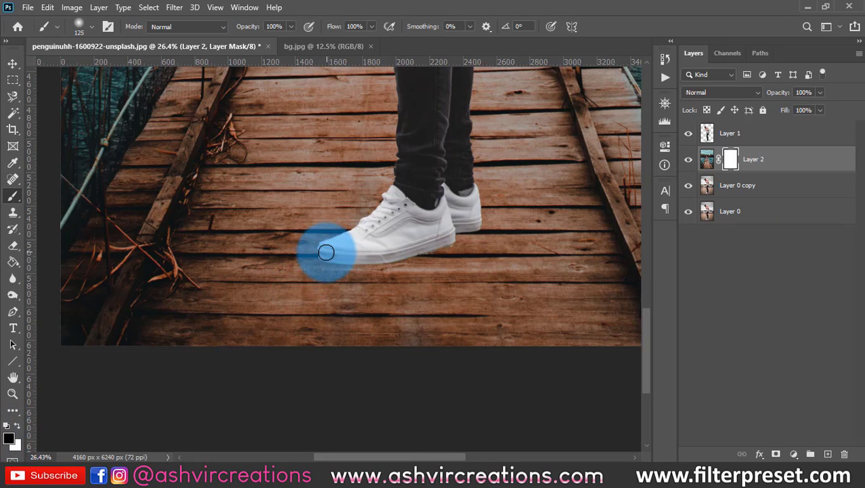
pyautogui.rightClick(302, 231)
pyautogui.click(331, 328)
pyautogui.click(350, 391)
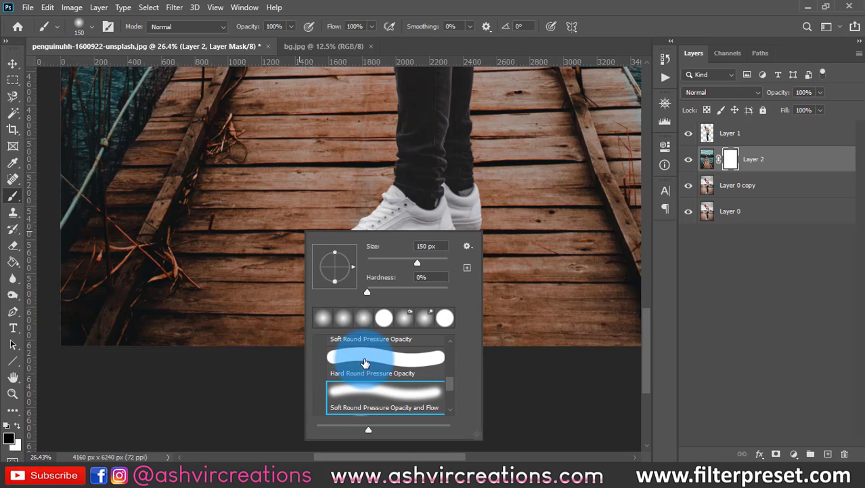
pyautogui.click(331, 13)
pyautogui.press(']')
pyautogui.press(']')
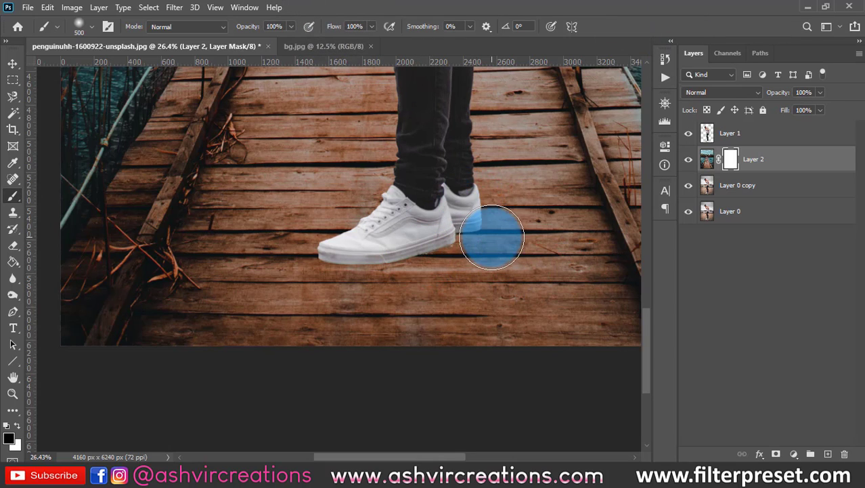
# Step: Paint black on the bridge layer's mask across the area around the shoes to reveal the original ground and its shadows
pyautogui.moveTo(559, 238)
pyautogui.mouseDown()
pyautogui.moveTo(440, 250)
pyautogui.moveTo(429, 249)
pyautogui.moveTo(449, 244)
pyautogui.moveTo(212, 246)
pyautogui.moveTo(251, 244)
pyautogui.mouseUp()
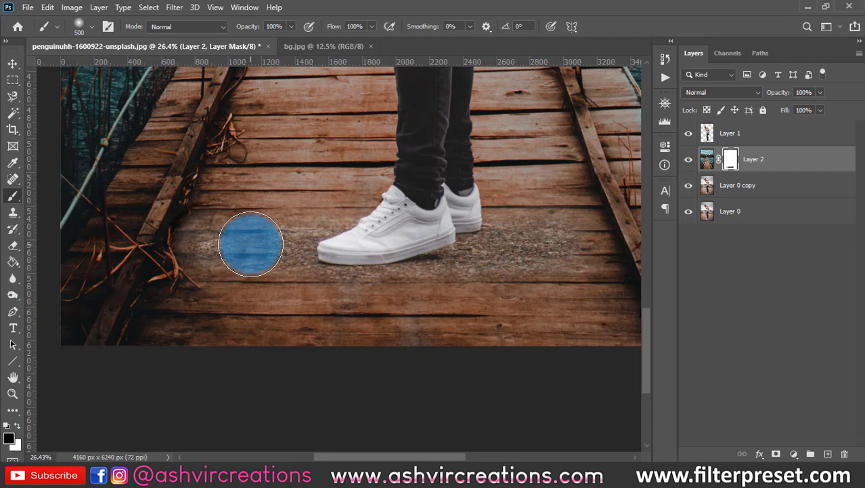
pyautogui.hotkey('ctrl', 'z')
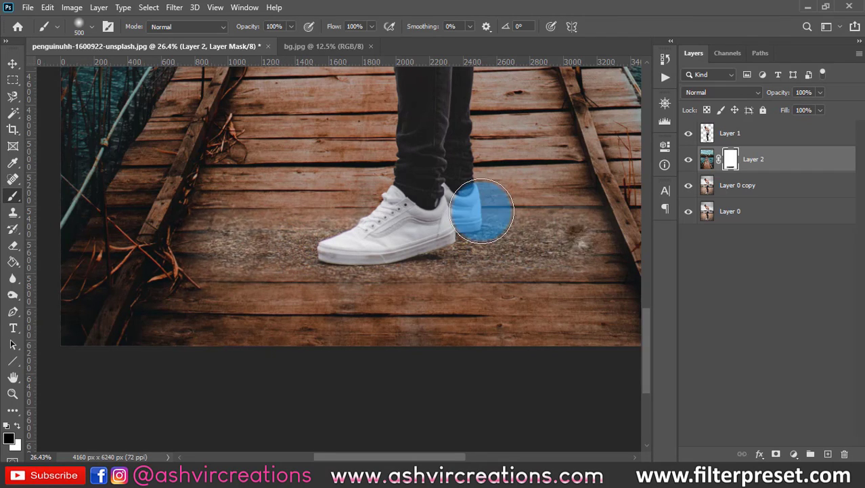
pyautogui.keyDown('alt'); pyautogui.scroll(-3, 476, 208); pyautogui.keyUp('alt')
pyautogui.keyDown('alt'); pyautogui.scroll(-2, 477, 212); pyautogui.keyUp('alt')
pyautogui.keyDown('alt'); pyautogui.scroll(5, 447, 218); pyautogui.keyUp('alt')
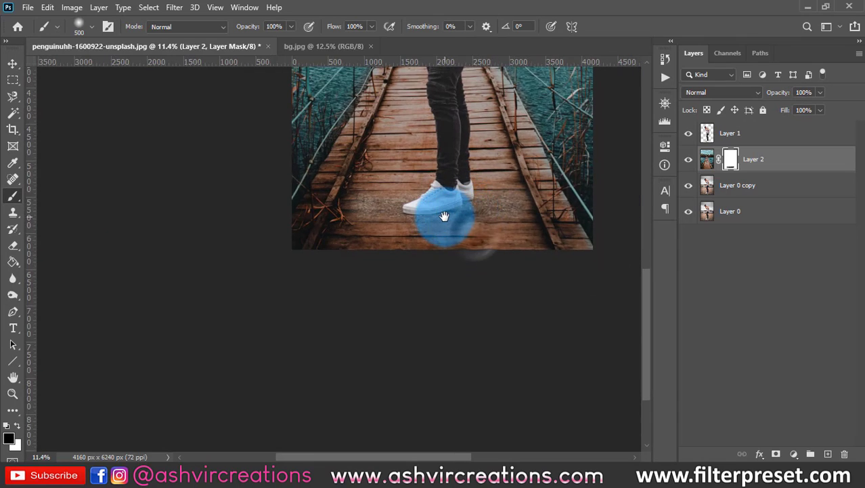
pyautogui.keyDown('alt'); pyautogui.scroll(2, 444, 215); pyautogui.keyUp('alt')
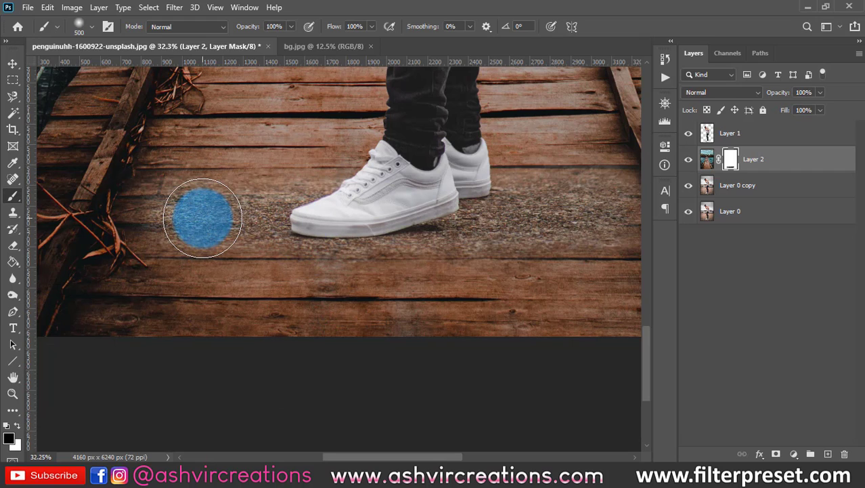
# Step: Paint white on the bridge mask with a soft brush up to 1500 px to restore the planks on both sides of the shoes
pyautogui.click(19, 428)
pyautogui.moveTo(141, 225)
pyautogui.mouseDown()
pyautogui.moveTo(235, 166)
pyautogui.moveTo(194, 144)
pyautogui.mouseUp()
pyautogui.press(']')
pyautogui.press(']')
pyautogui.scroll(-2, 145, 145)
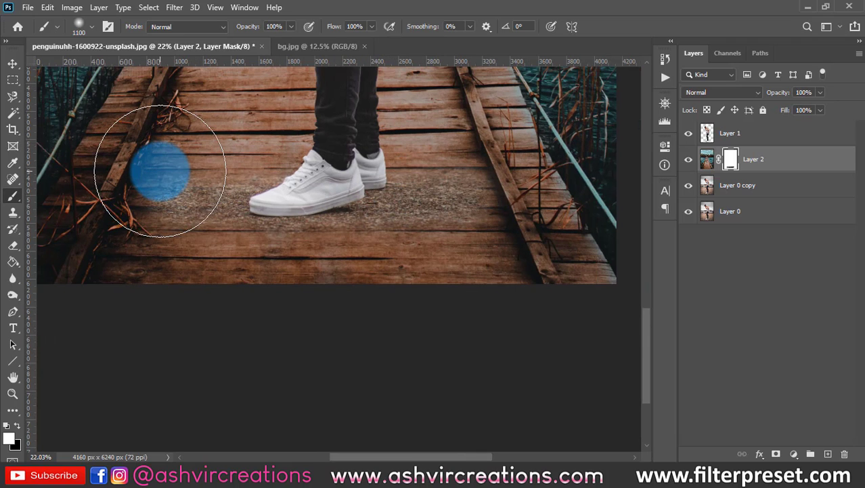
pyautogui.press(']')
pyautogui.press(']')
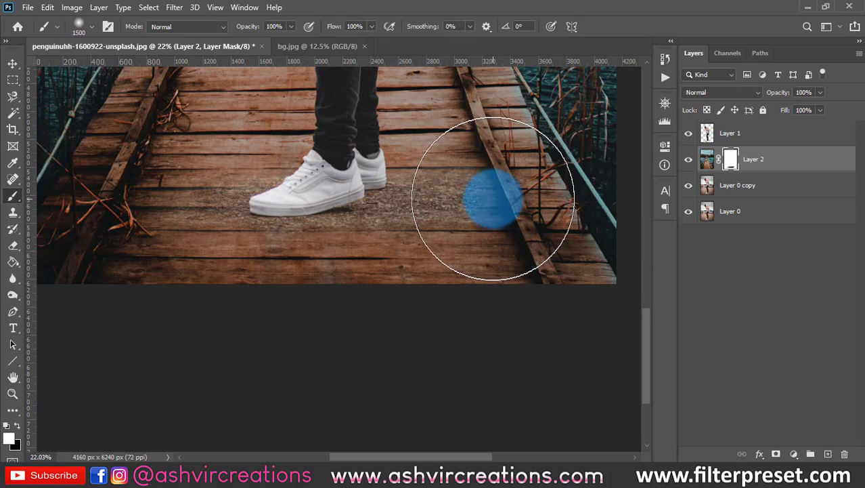
pyautogui.scroll(3, 499, 207)
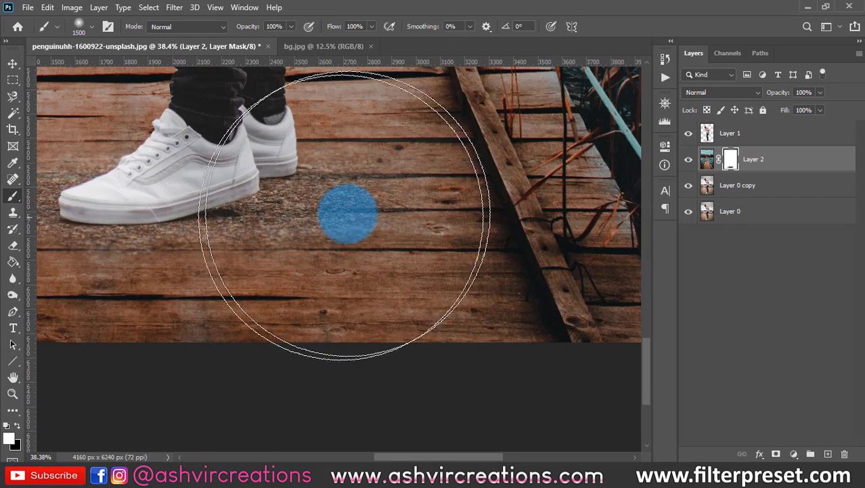
pyautogui.scroll(-1, 347, 214)
pyautogui.moveTo(271, 232); pyautogui.dragTo(467, 235)
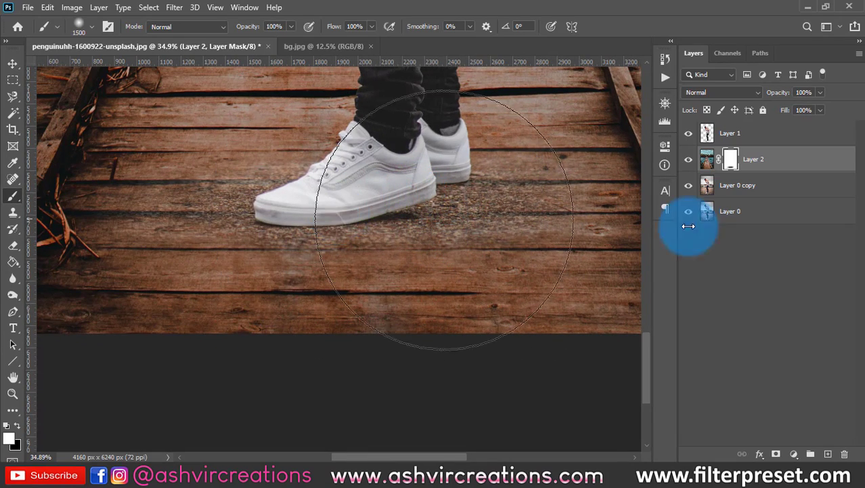
# Step: Toggle the masked bridge layer and inspect the blend around the shoes up close and in the whole picture
pyautogui.press('v')
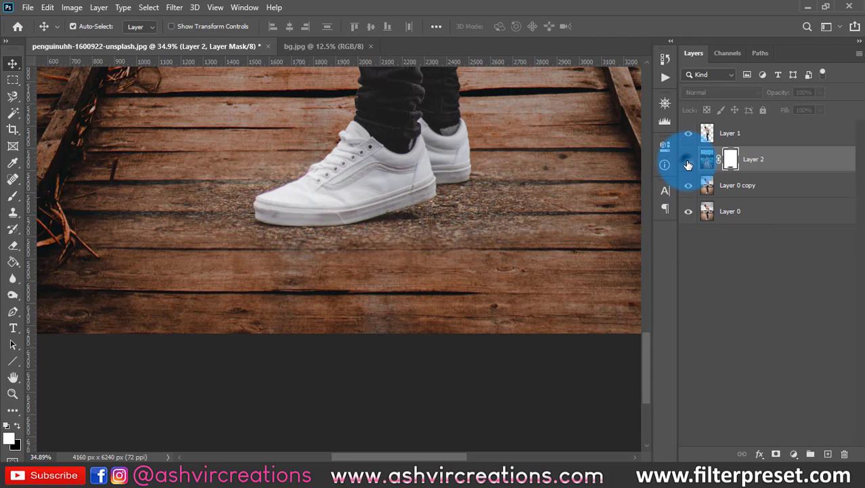
pyautogui.click(689, 165)
pyautogui.click(689, 164)
pyautogui.click(688, 164)
pyautogui.scroll(-3, 324, 207)
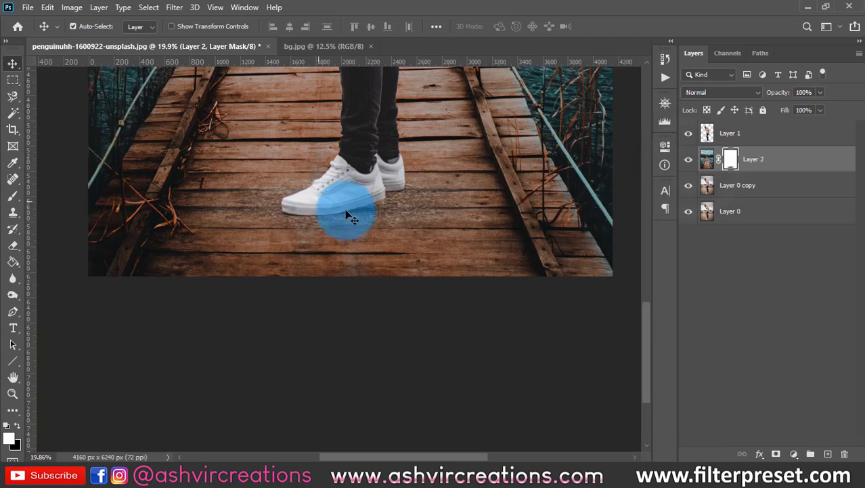
pyautogui.scroll(-2, 400, 216)
pyautogui.scroll(-5, 373, 197)
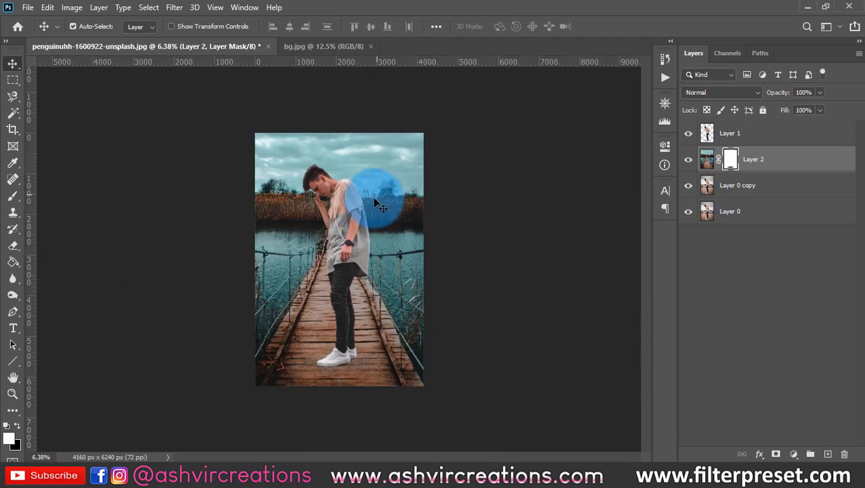
pyautogui.scroll(5, 338, 367)
pyautogui.scroll(3, 327, 332)
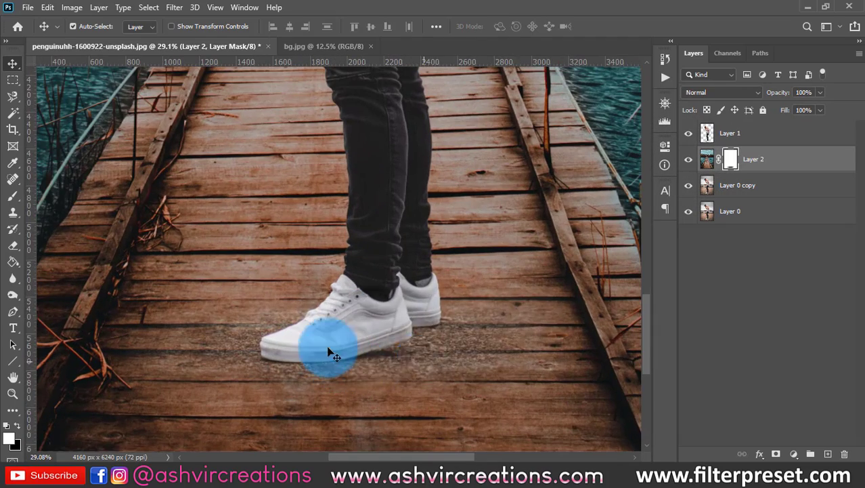
pyautogui.scroll(2, 502, 336)
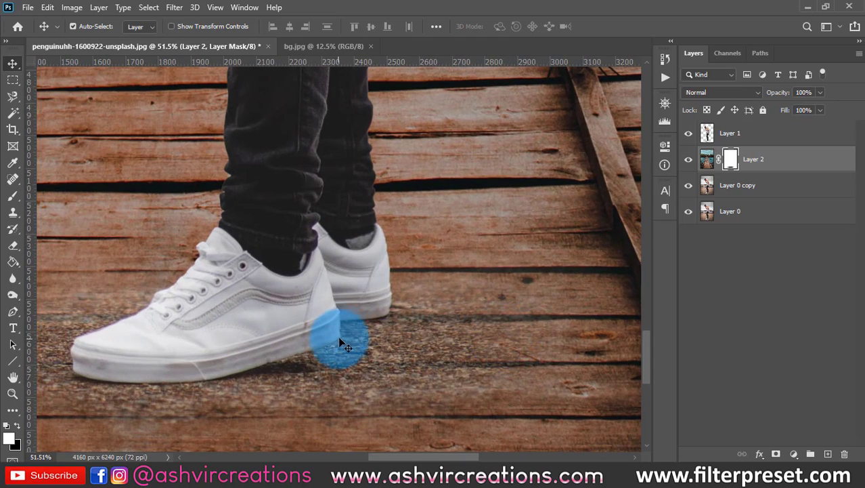
pyautogui.hotkey('ctrl', '0')
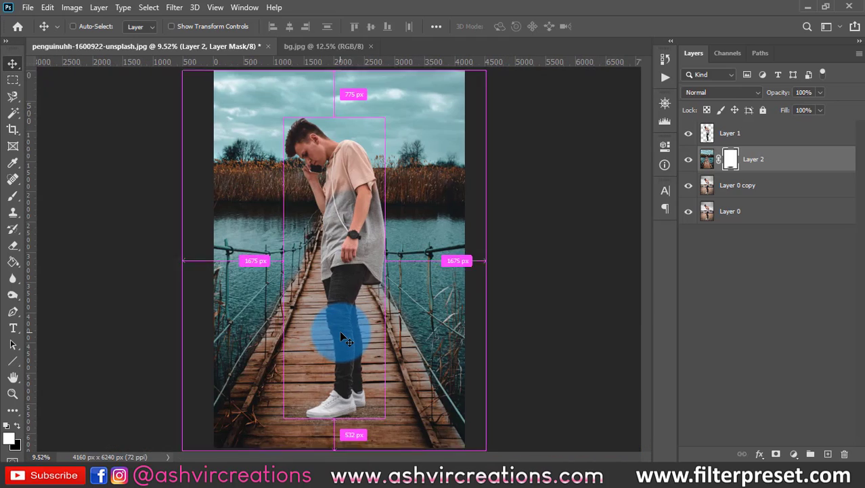
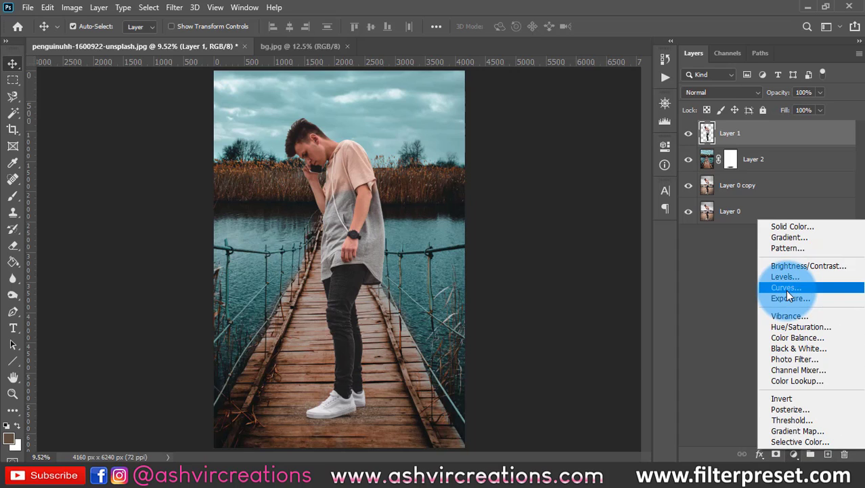
# Step: Add a Curves adjustment layer above Layer 1 and shape its RGB curve with a lifted black point, a shadow anchor and raised highlights
pyautogui.click(785, 288)
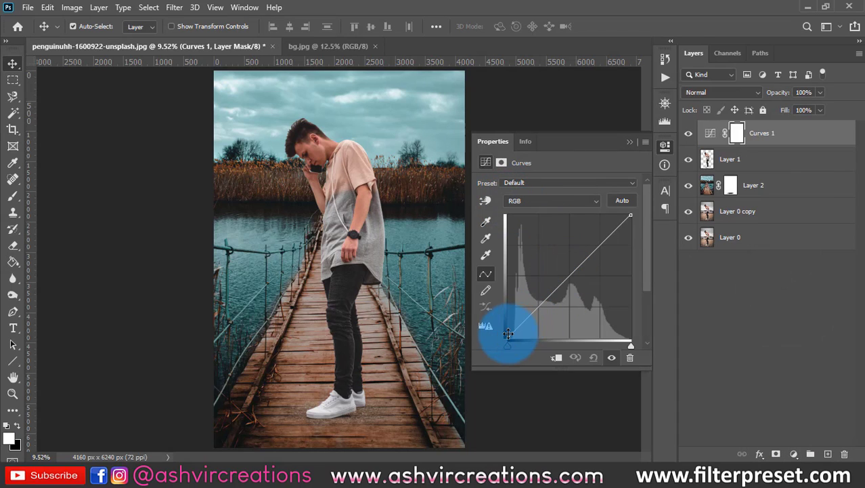
pyautogui.moveTo(508, 338); pyautogui.dragTo(504, 322)
pyautogui.moveTo(546, 290); pyautogui.dragTo(538, 306)
pyautogui.moveTo(571, 268); pyautogui.dragTo(583, 254)
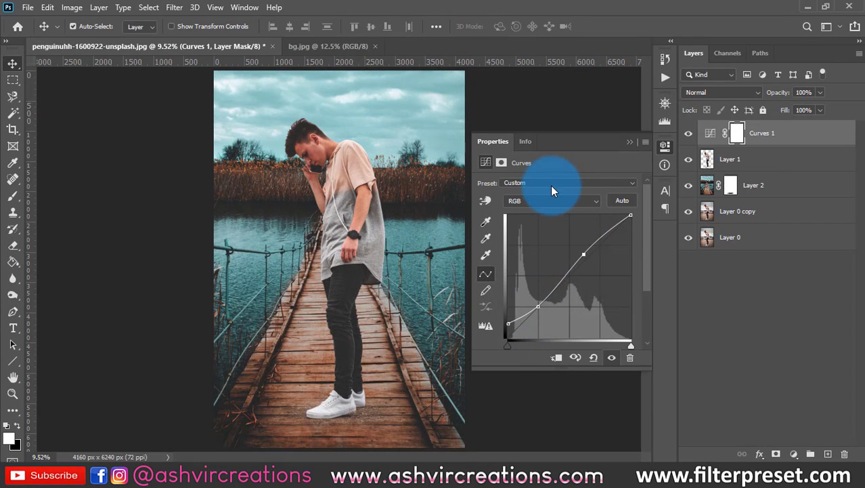
# Step: Adjust the Blue channel of the Curves layer by raising its shadows and lowering its highlights
pyautogui.click(532, 203)
pyautogui.click(517, 240)
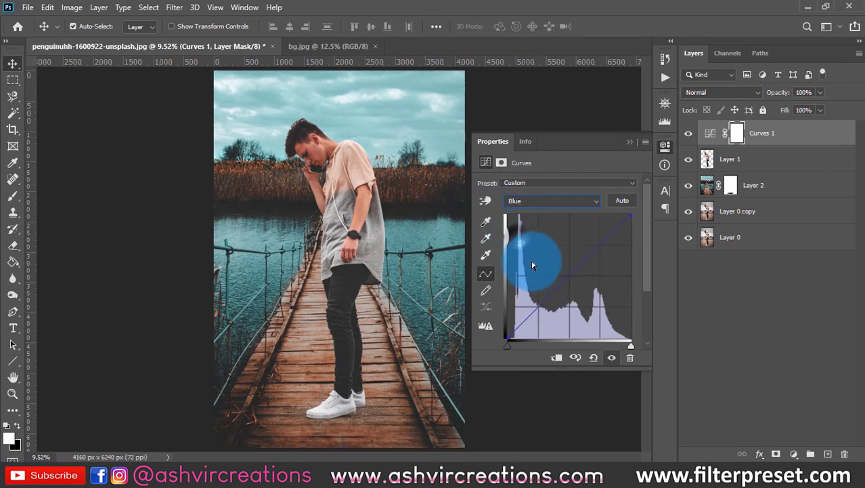
pyautogui.moveTo(539, 257); pyautogui.dragTo(535, 300)
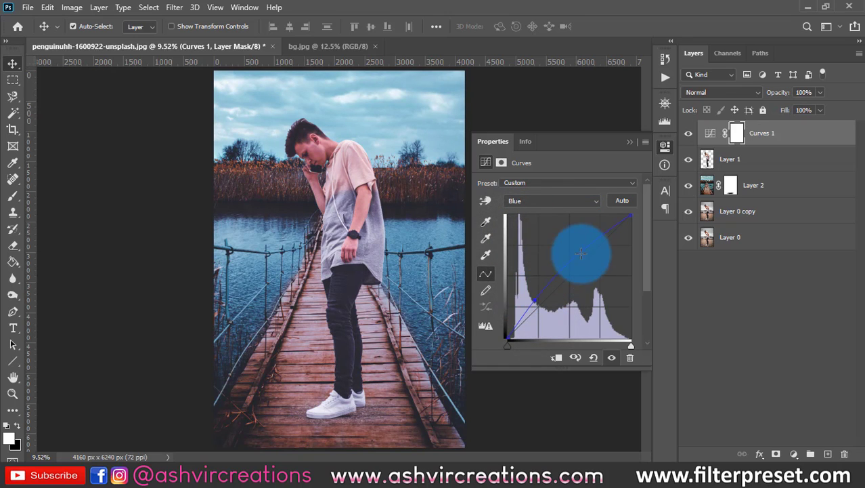
pyautogui.moveTo(601, 245); pyautogui.dragTo(608, 251)
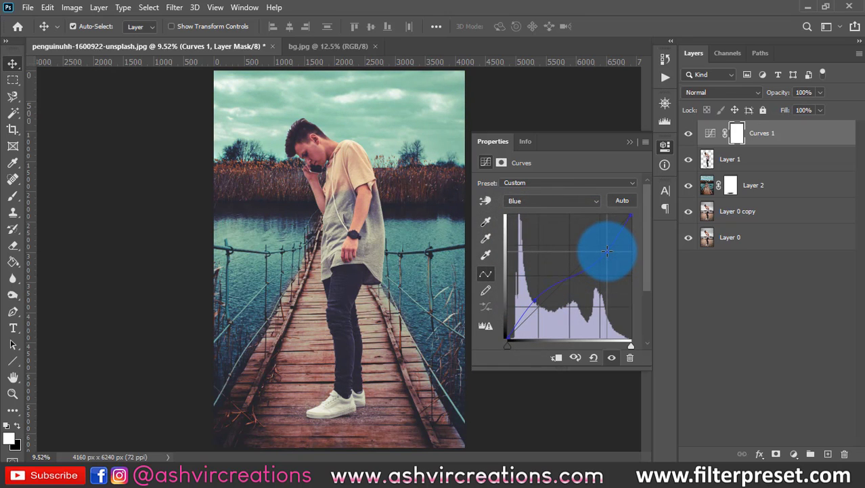
pyautogui.click(538, 302)
pyautogui.moveTo(539, 303); pyautogui.dragTo(537, 296)
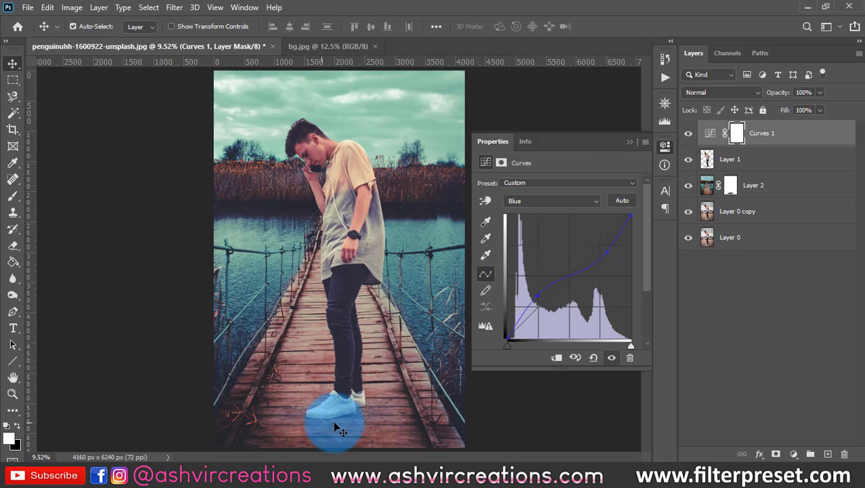
# Step: Inspect the Curves grade around the shoes and in the whole picture, comparing the image with the Curves layer hidden and shown
pyautogui.click(629, 142)
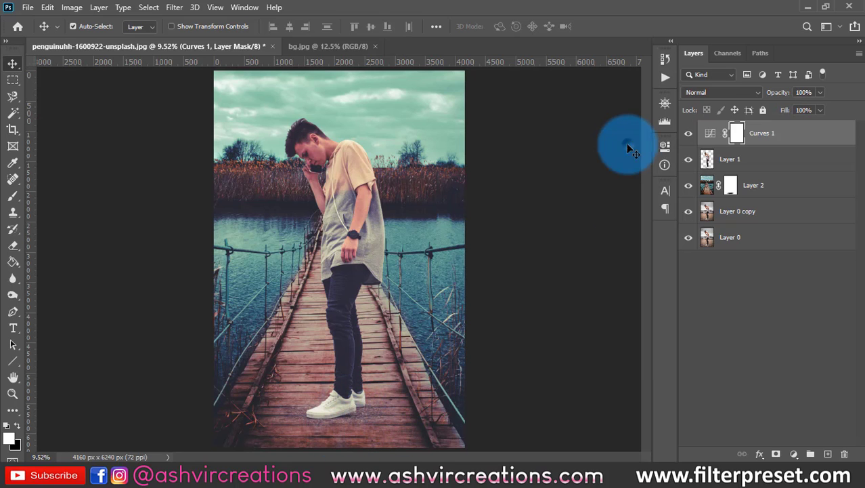
pyautogui.scroll(5, 324, 457)
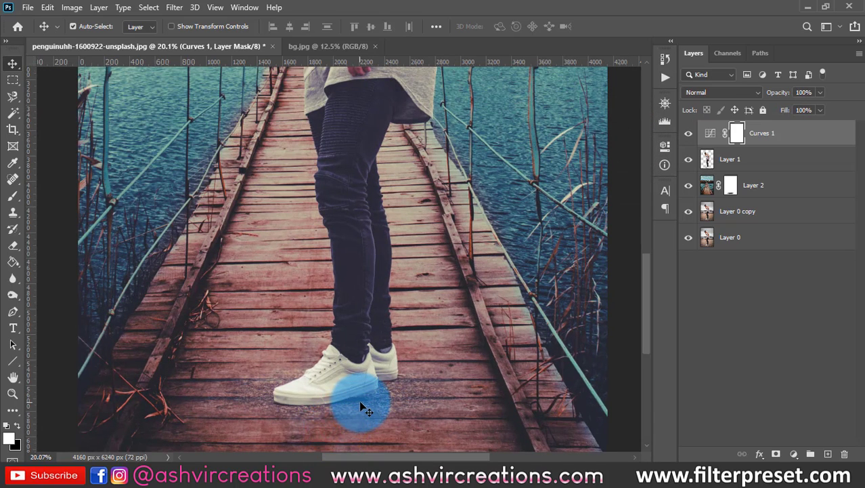
pyautogui.scroll(-4, 362, 406)
pyautogui.scroll(1, 361, 407)
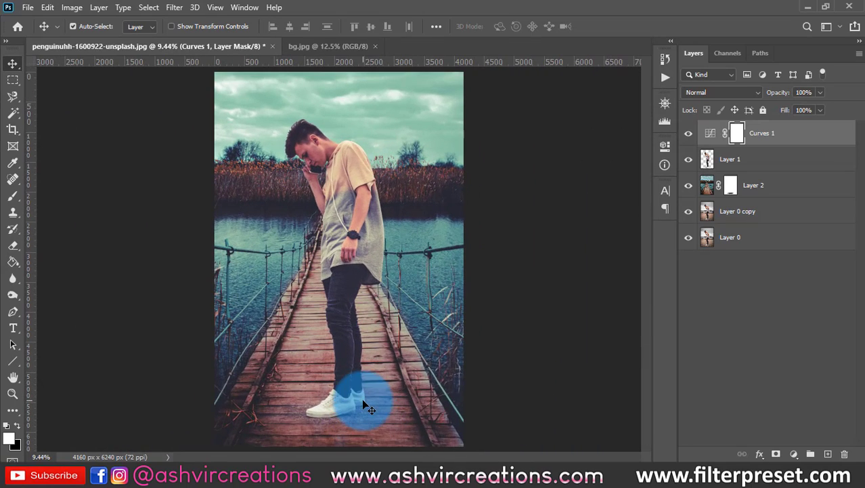
pyautogui.click(689, 133)
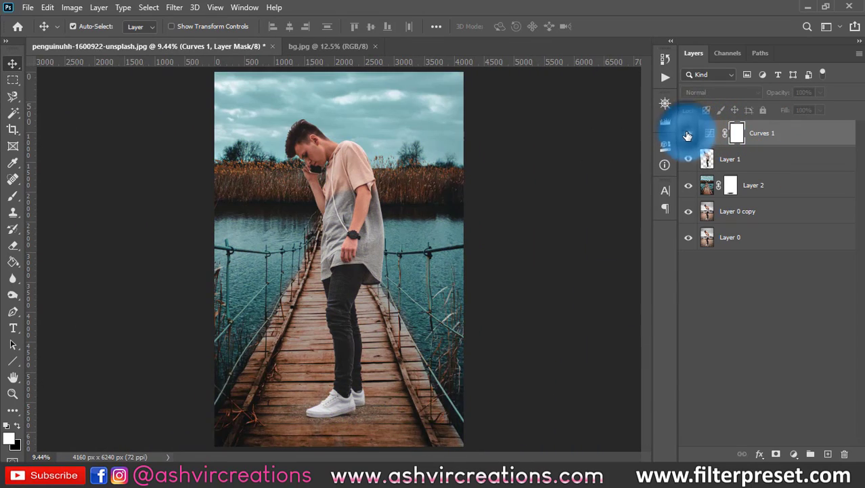
pyautogui.click(689, 133)
pyautogui.scroll(-1, 348, 368)
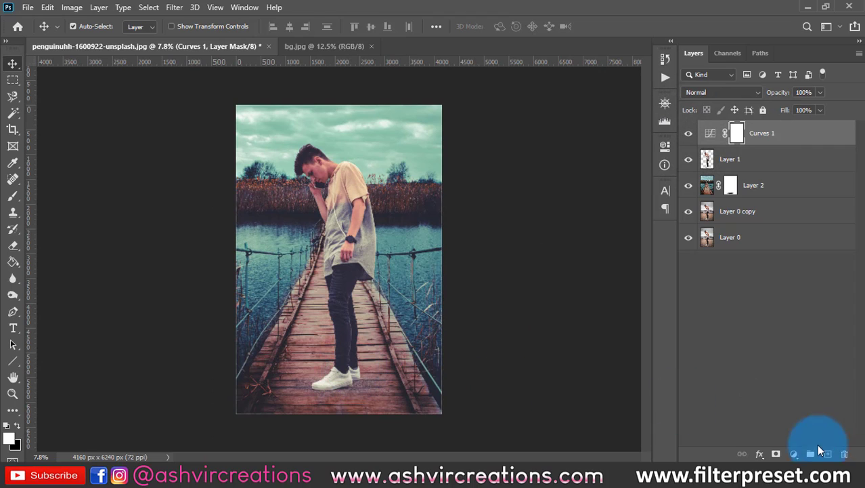
# Step: Add a Color Lookup adjustment layer above Curves 1 and load the FP- Cinematic 3.0 AVC 2020.CUBE 3D LUT
pyautogui.click(793, 453)
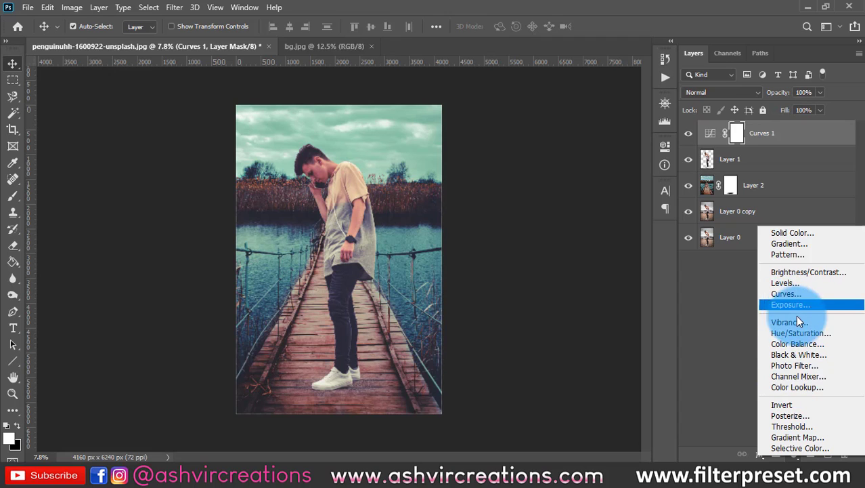
pyautogui.click(803, 385)
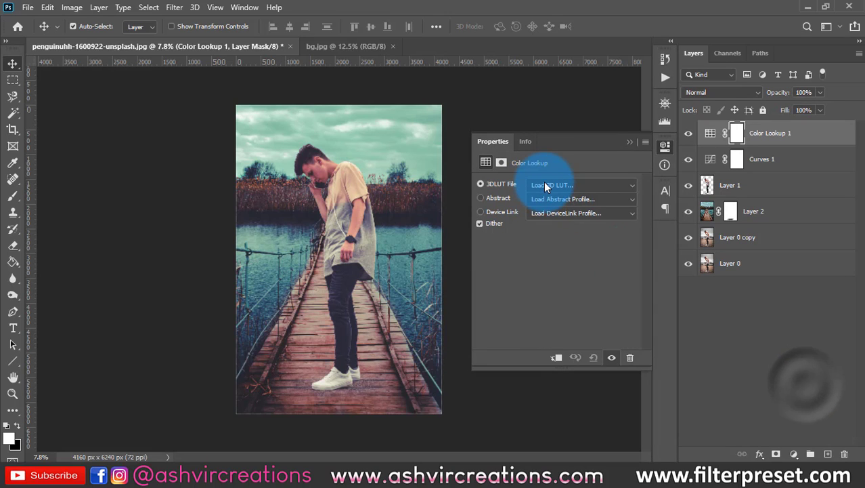
pyautogui.click(544, 181)
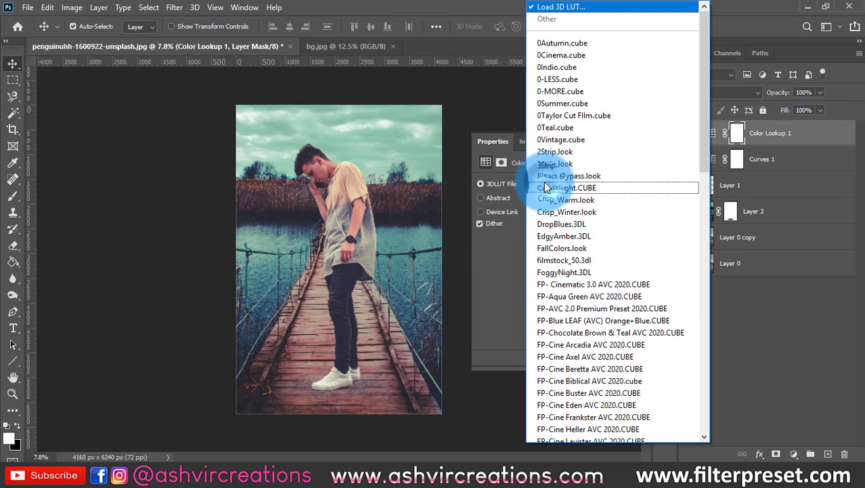
pyautogui.click(591, 285)
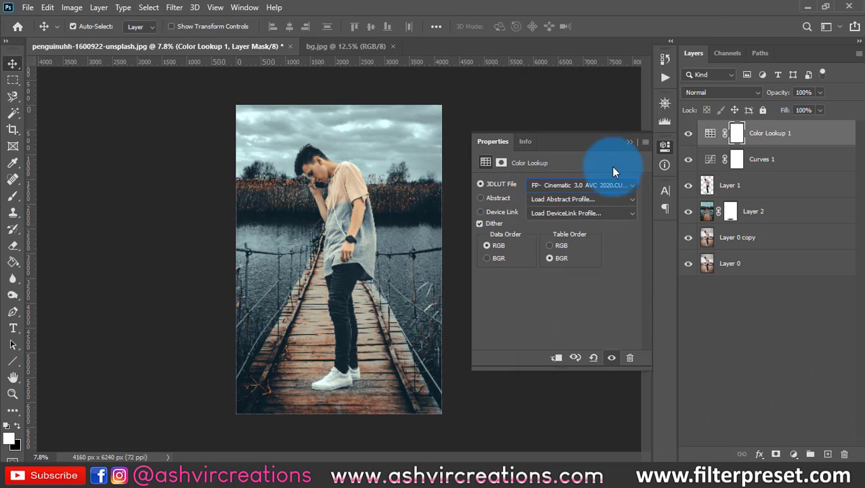
# Step: Try the FP-Mango Street Inspired AVC 2020 and FP-Vintage Fox AVC05 2020 LUTs on the Color Lookup layer
pyautogui.click(579, 187)
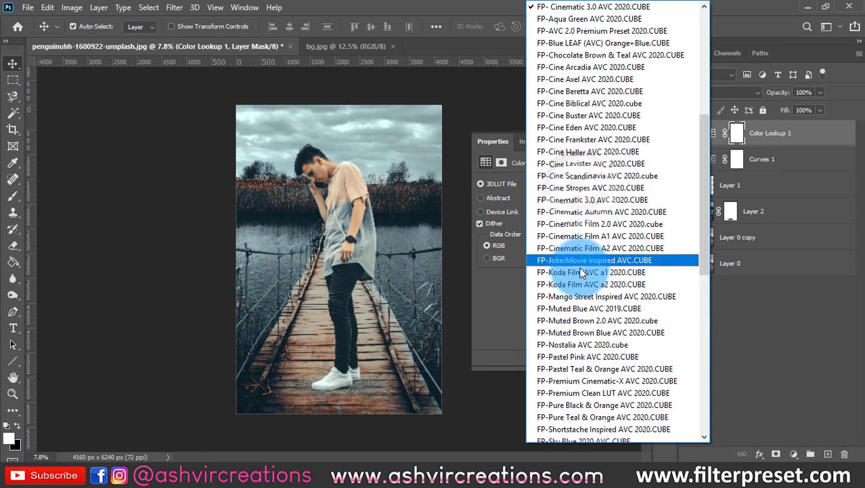
pyautogui.click(581, 296)
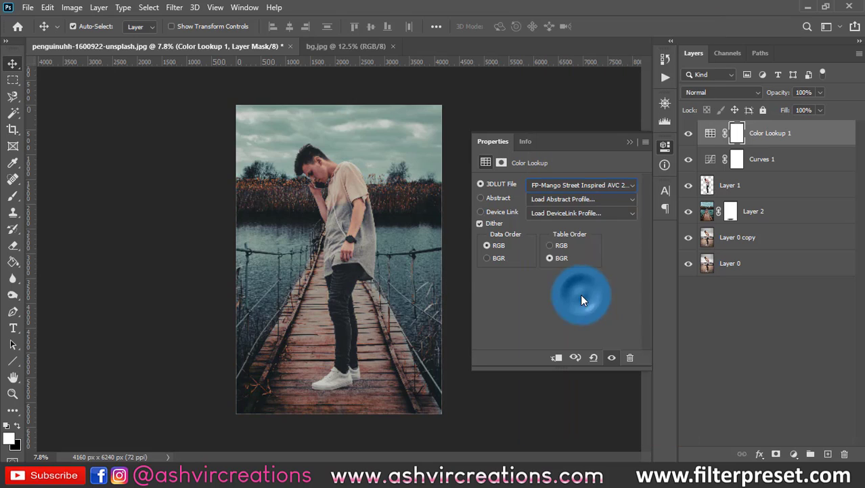
pyautogui.click(582, 186)
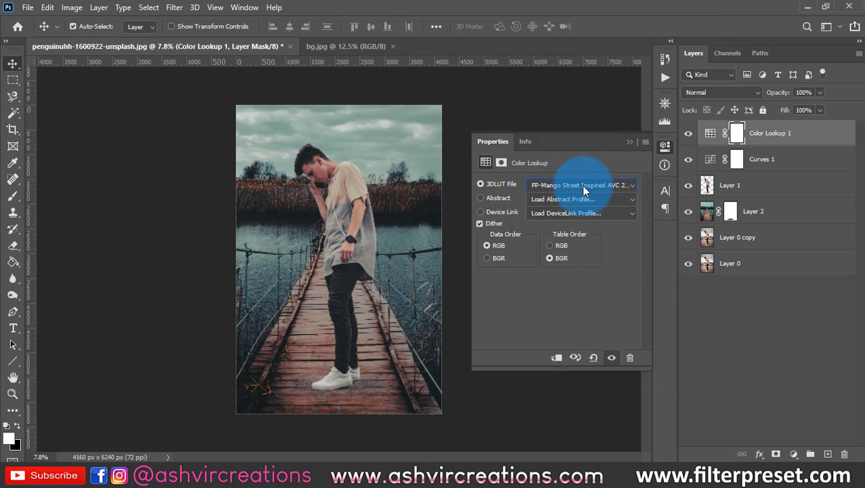
pyautogui.click(590, 258)
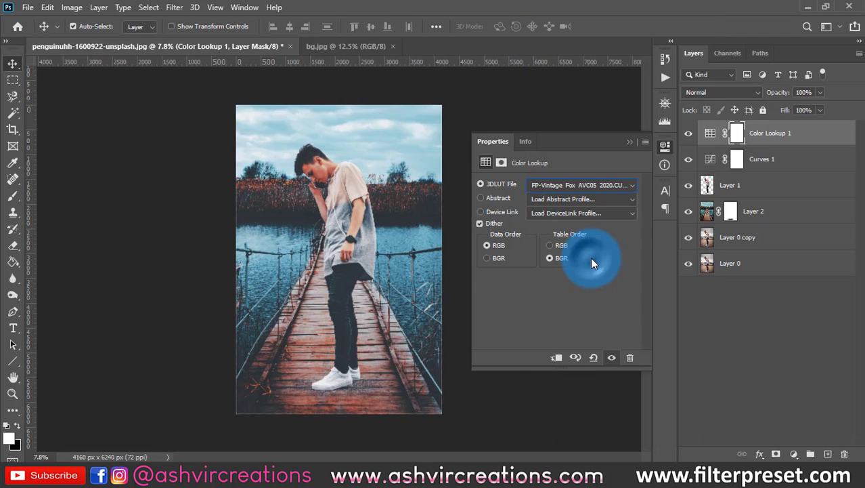
# Step: Set the Color Lookup layer's 3D LUT to FP-Vintage Fox AVC10 2020 and collapse its properties
pyautogui.click(585, 182)
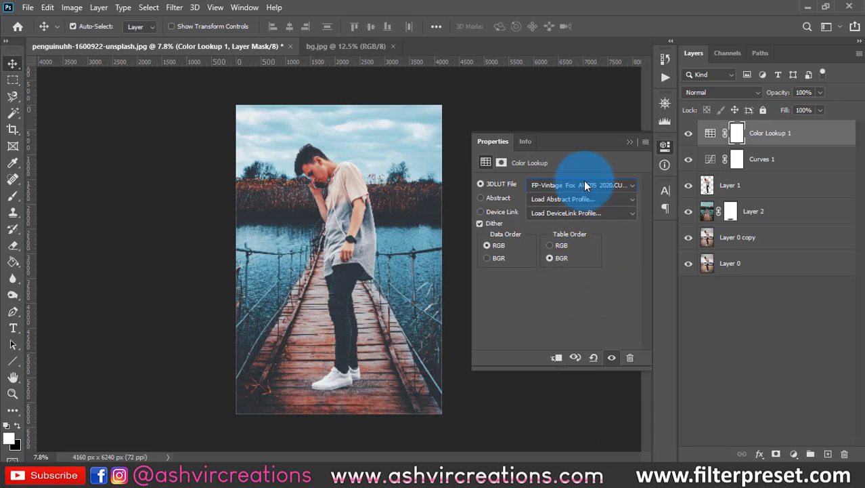
pyautogui.click(593, 191)
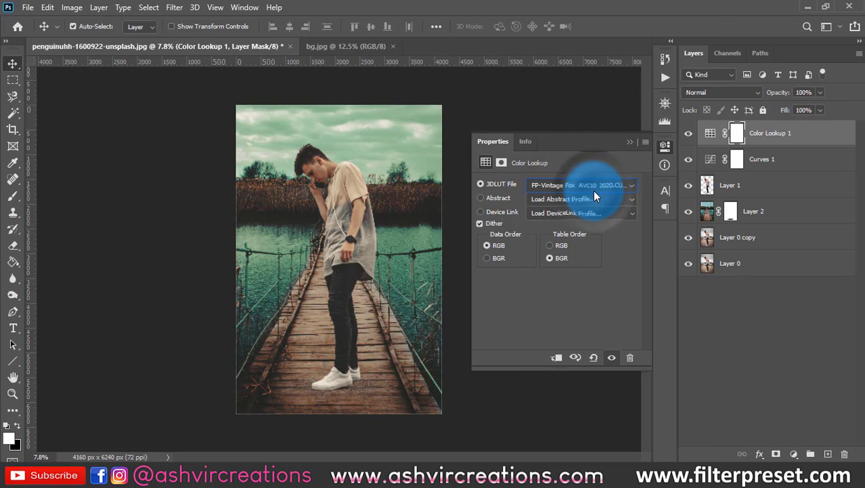
pyautogui.click(630, 141)
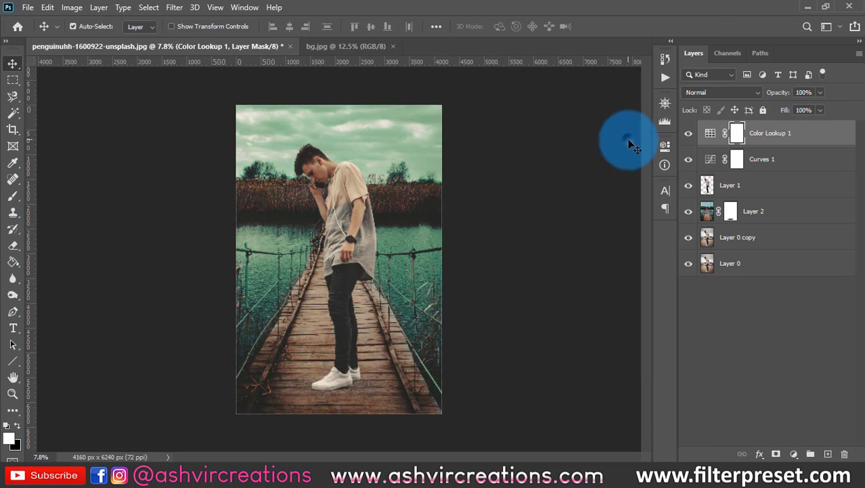
# Step: Compare the image with the Color Lookup layer hidden and shown, and examine the graded composite around the shoes and as a whole
pyautogui.click(688, 133)
pyautogui.click(689, 133)
pyautogui.scroll(2, 365, 399)
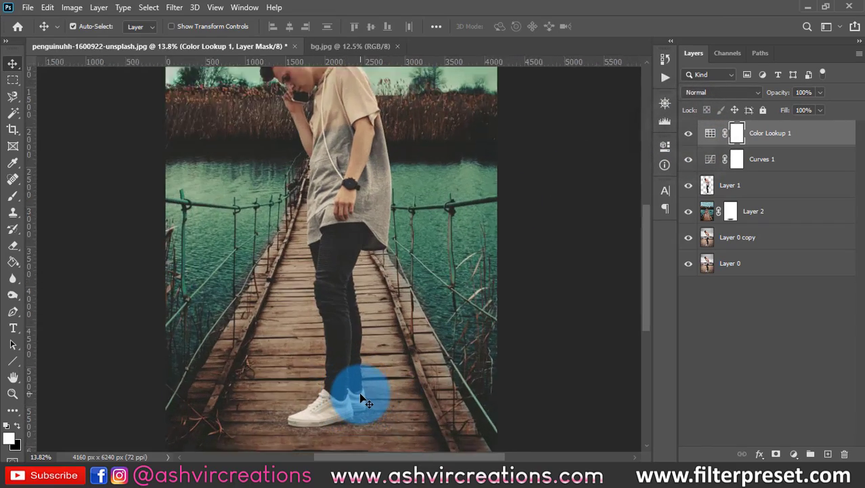
pyautogui.scroll(1, 366, 401)
pyautogui.scroll(-2, 354, 396)
pyautogui.scroll(4, 342, 412)
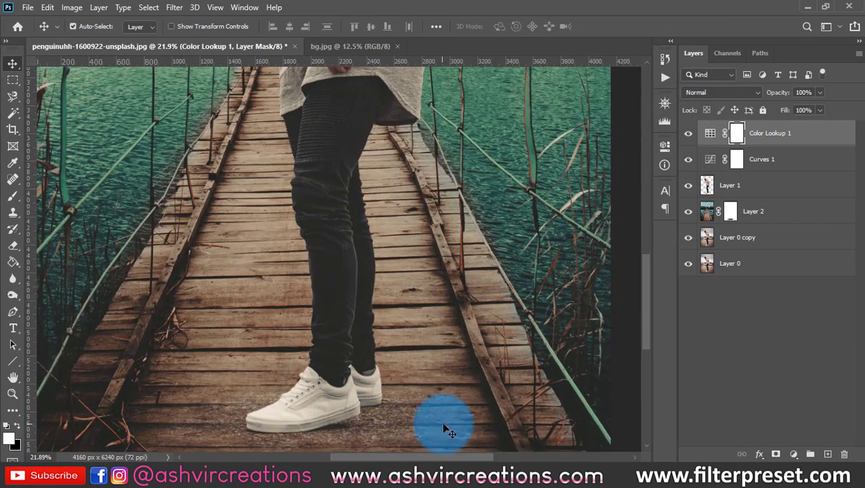
pyautogui.scroll(-3, 373, 400)
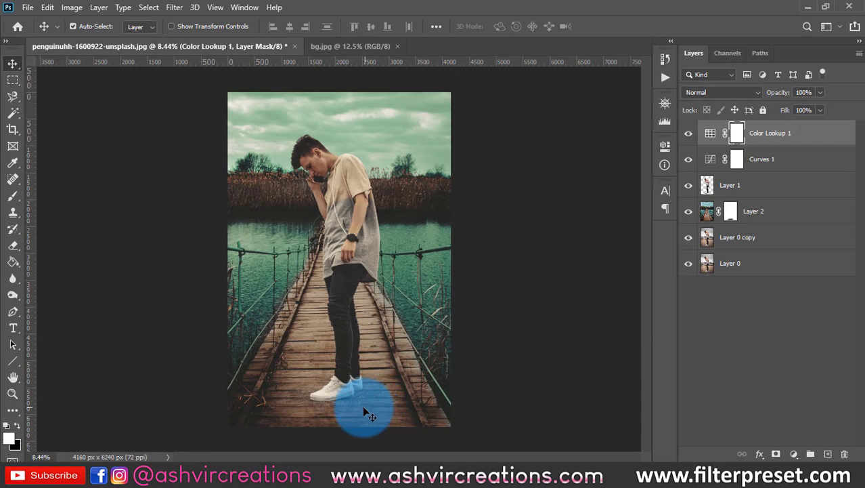
pyautogui.scroll(-2, 340, 368)
pyautogui.scroll(1, 339, 367)
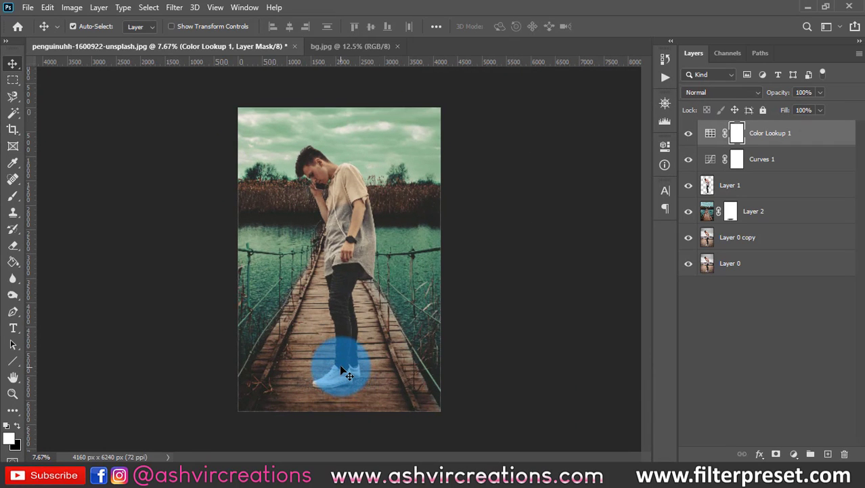
pyautogui.scroll(1, 342, 245)
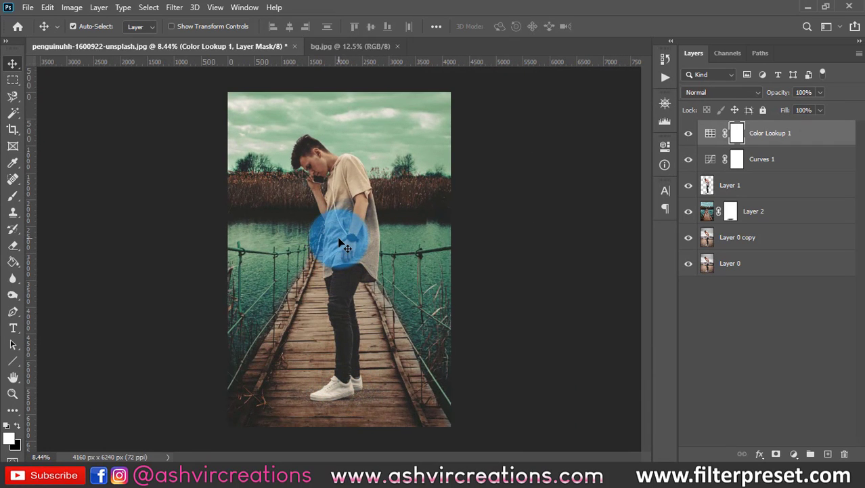